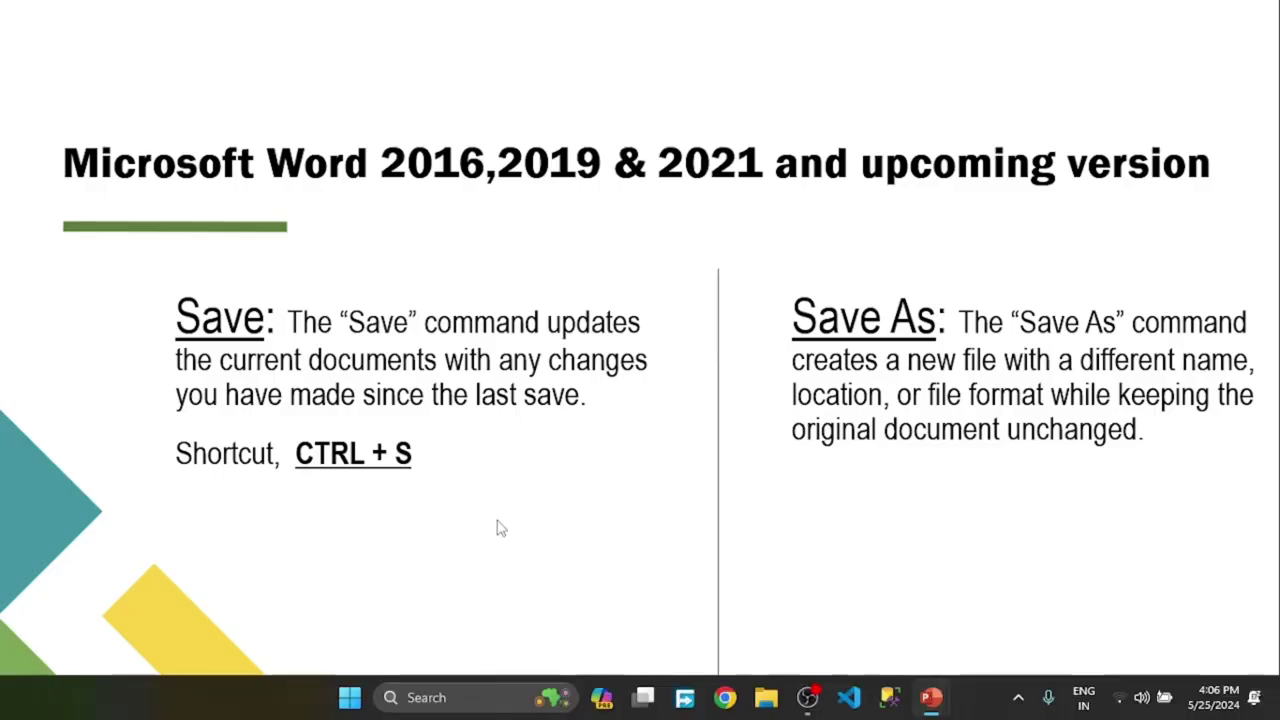
# Open the Windows search flyout from the taskbar search box
pyautogui.click(447, 698)
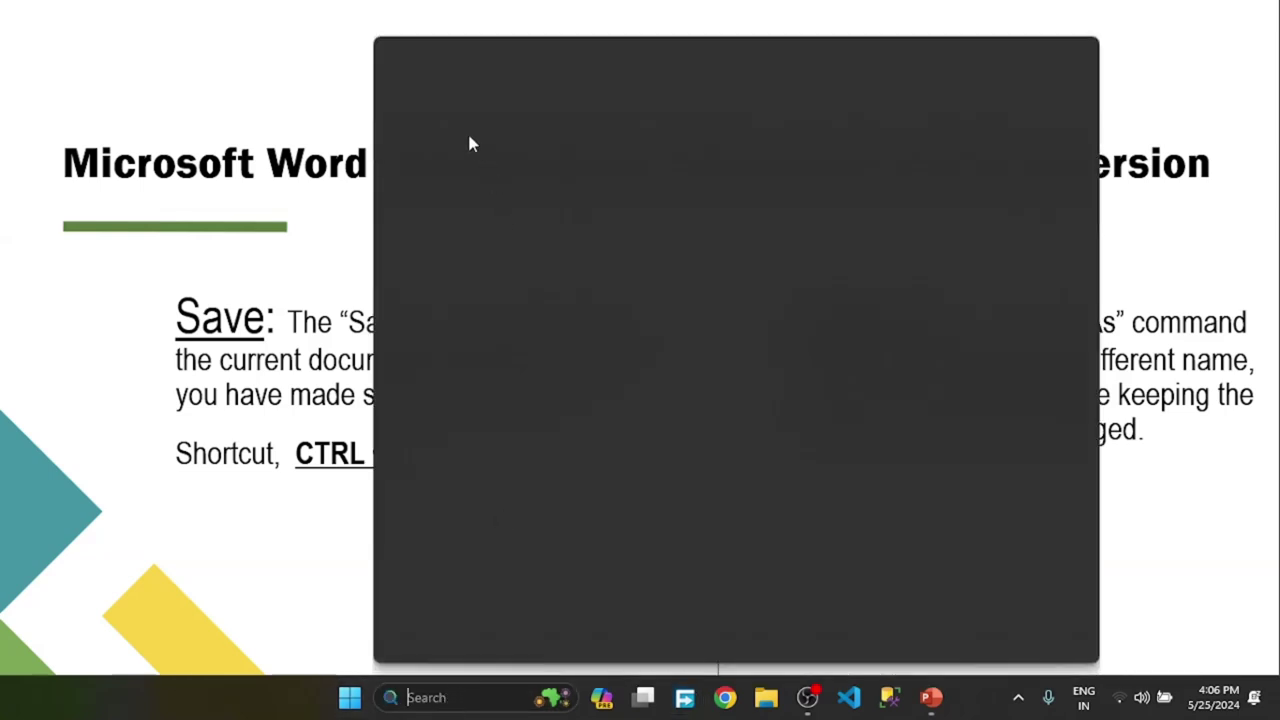
# Launch Word, start a blank document and type 'hello', fixing the typo
pyautogui.click(455, 118)
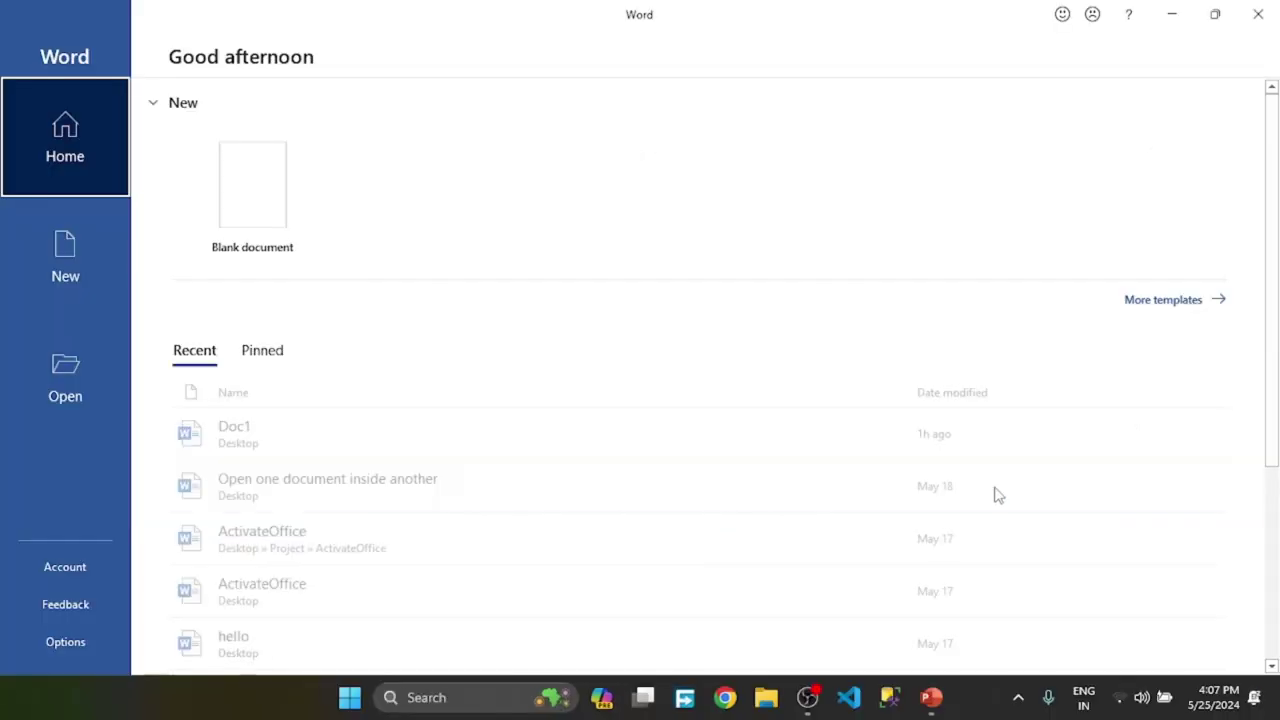
pyautogui.click(314, 220)
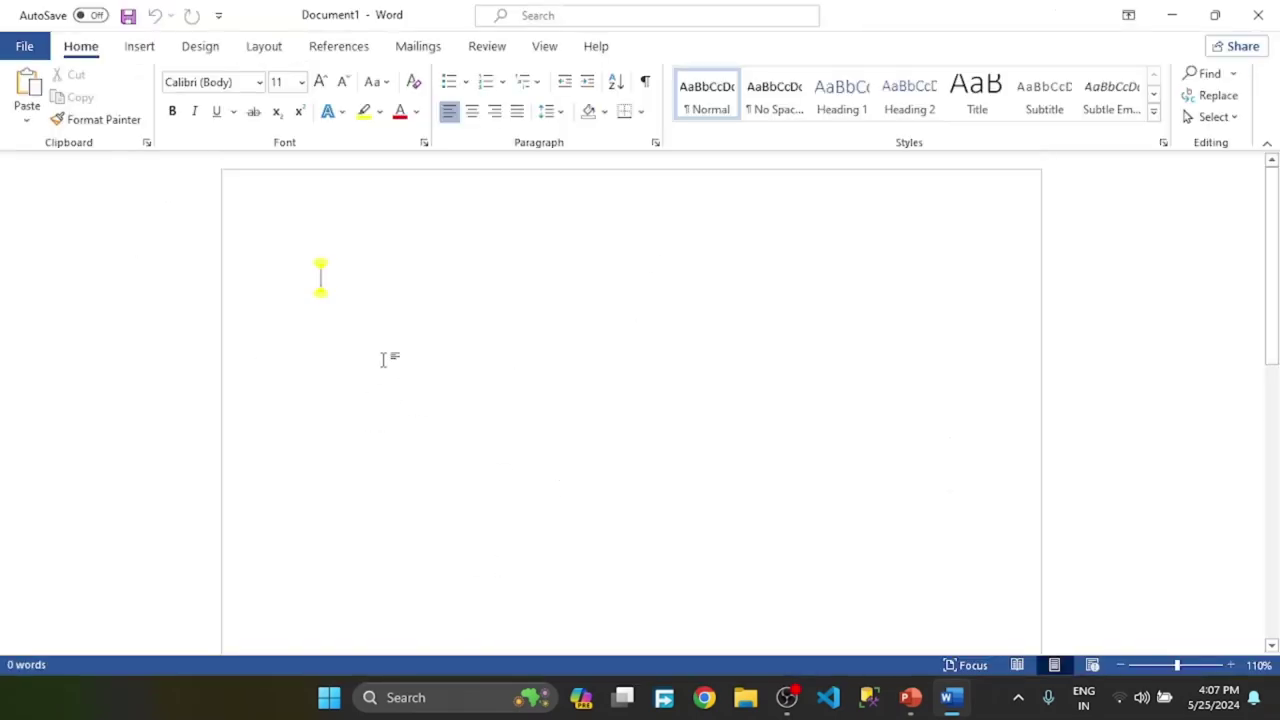
pyautogui.write('hel')
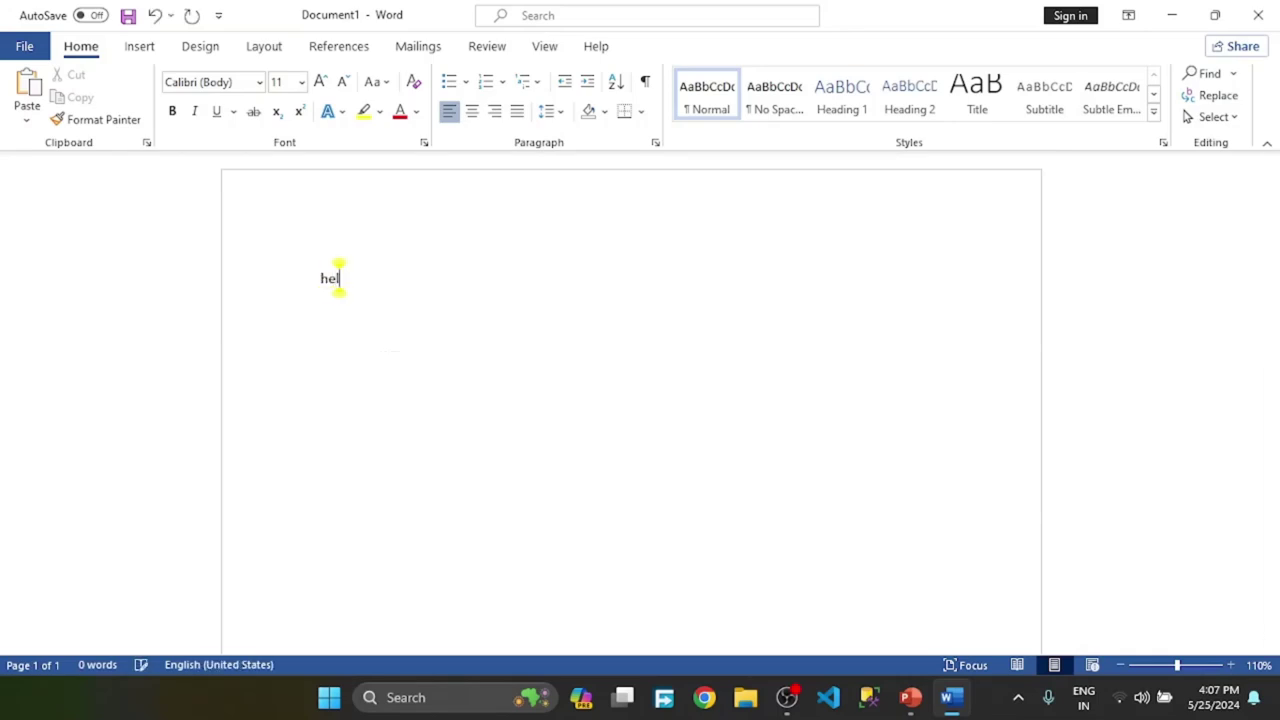
pyautogui.write('oo')
pyautogui.press('BackSpace')
pyautogui.press('BackSpace')
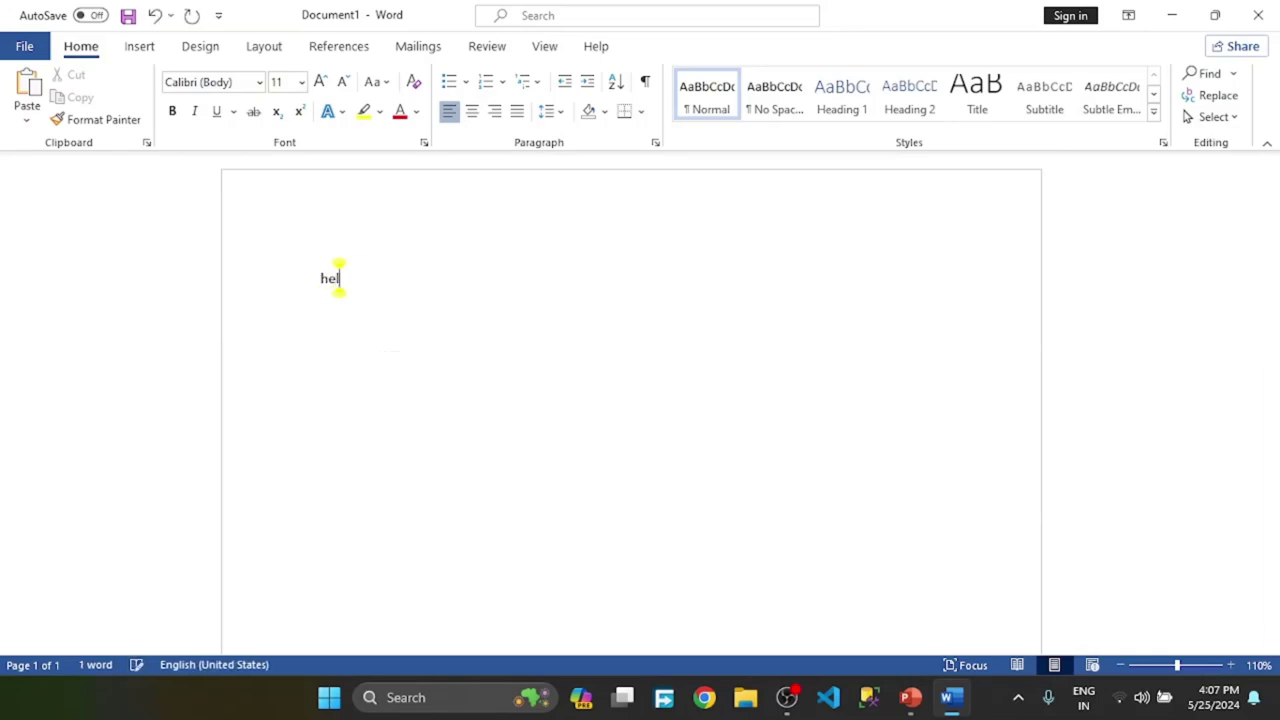
pyautogui.write('lo')
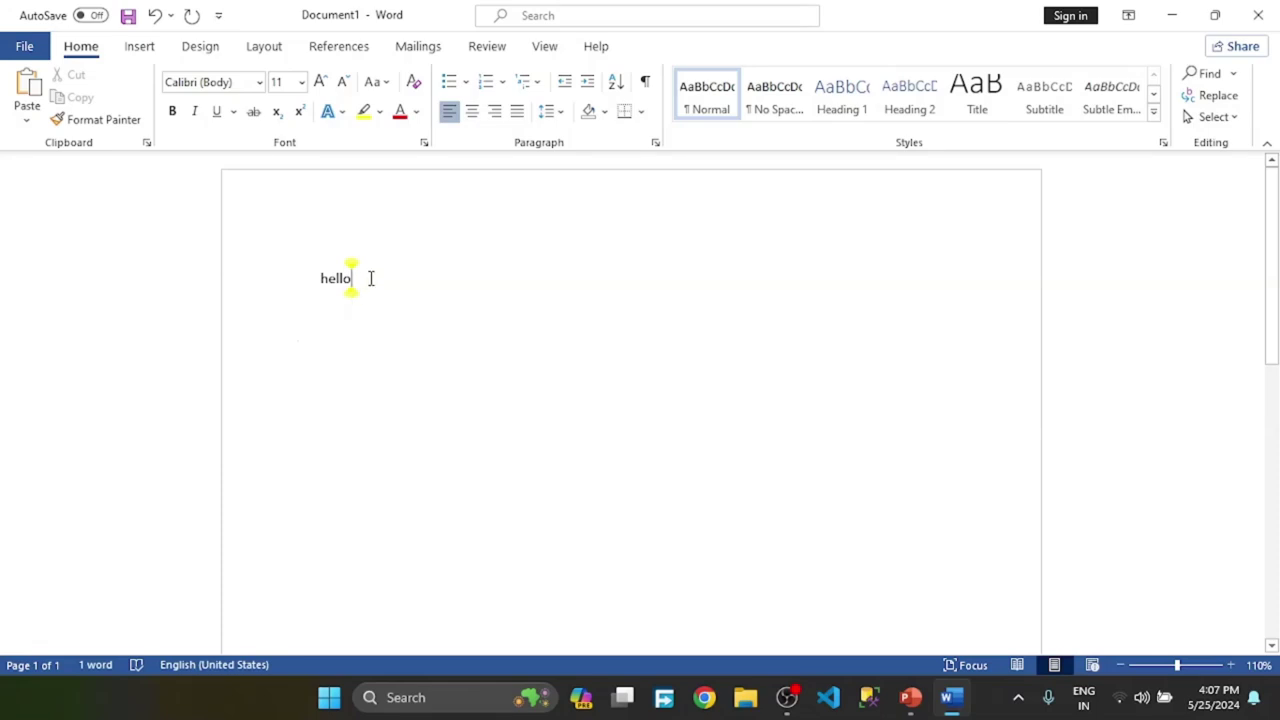
# Enlarge the word 'hello' to 26 pt with Increase Font Size
pyautogui.moveTo(371, 278); pyautogui.dragTo(307, 278)
pyautogui.click(321, 81)
pyautogui.click(321, 81)
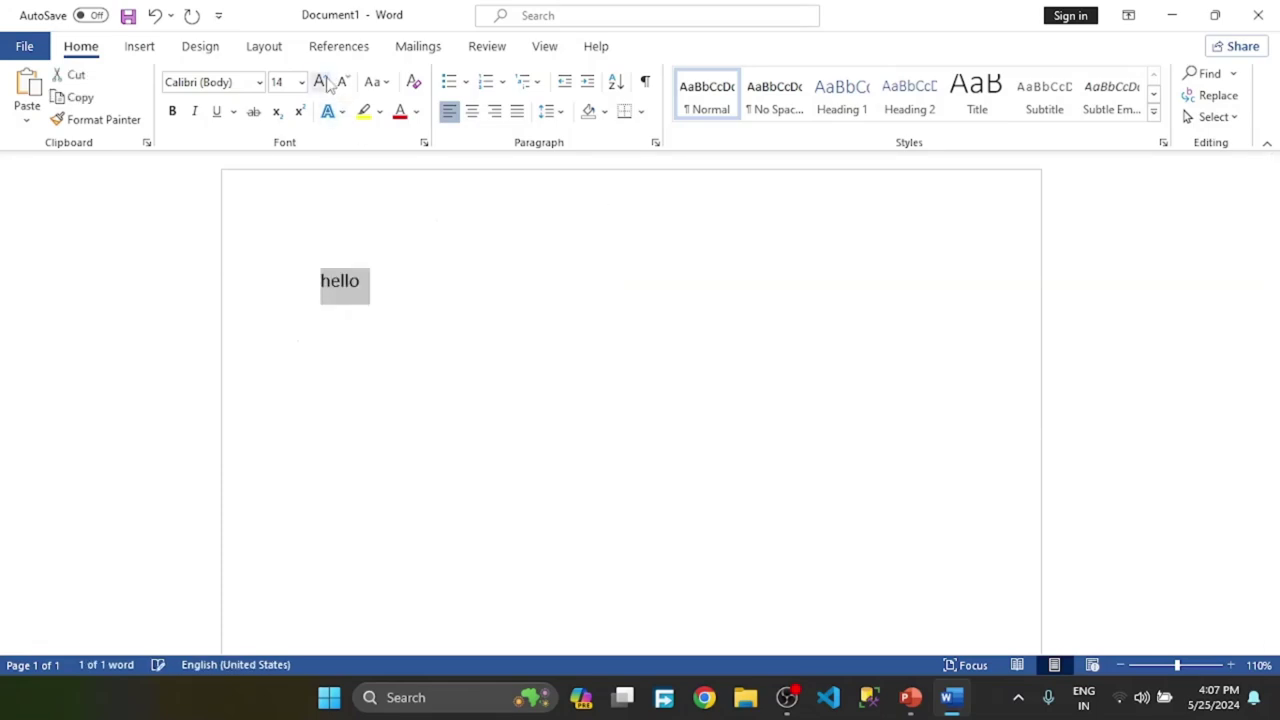
pyautogui.click(321, 81)
pyautogui.click(321, 81)
pyautogui.click(321, 81)
pyautogui.click(321, 81)
pyautogui.click(327, 82)
pyautogui.click(455, 315)
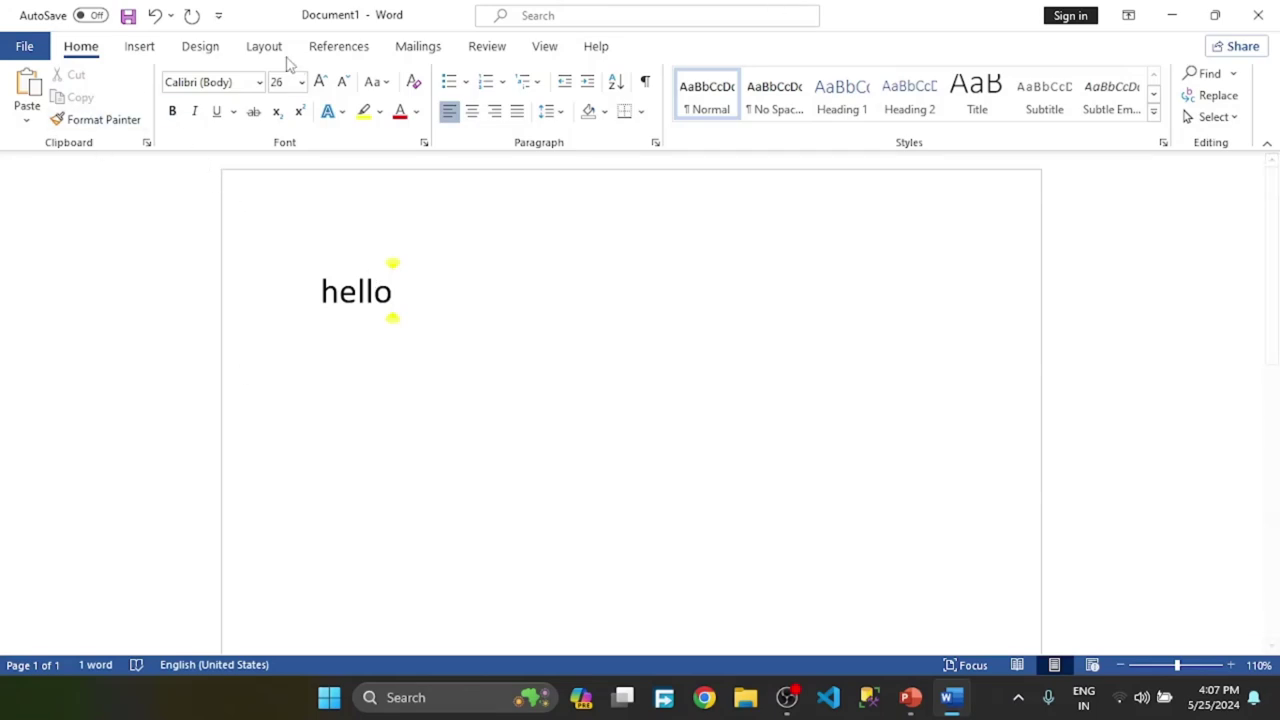
# Compare Save and Save As on the File page, then open Save As on the Desktop
pyautogui.click(22, 50)
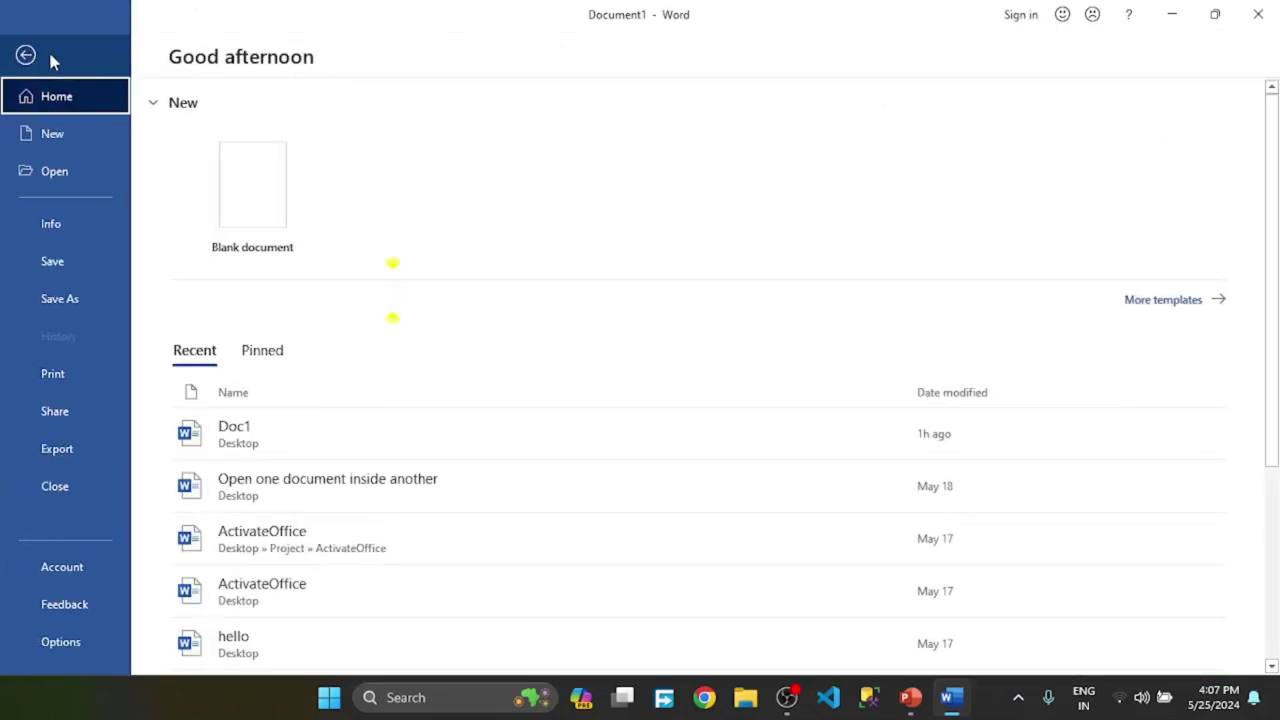
pyautogui.click(58, 268)
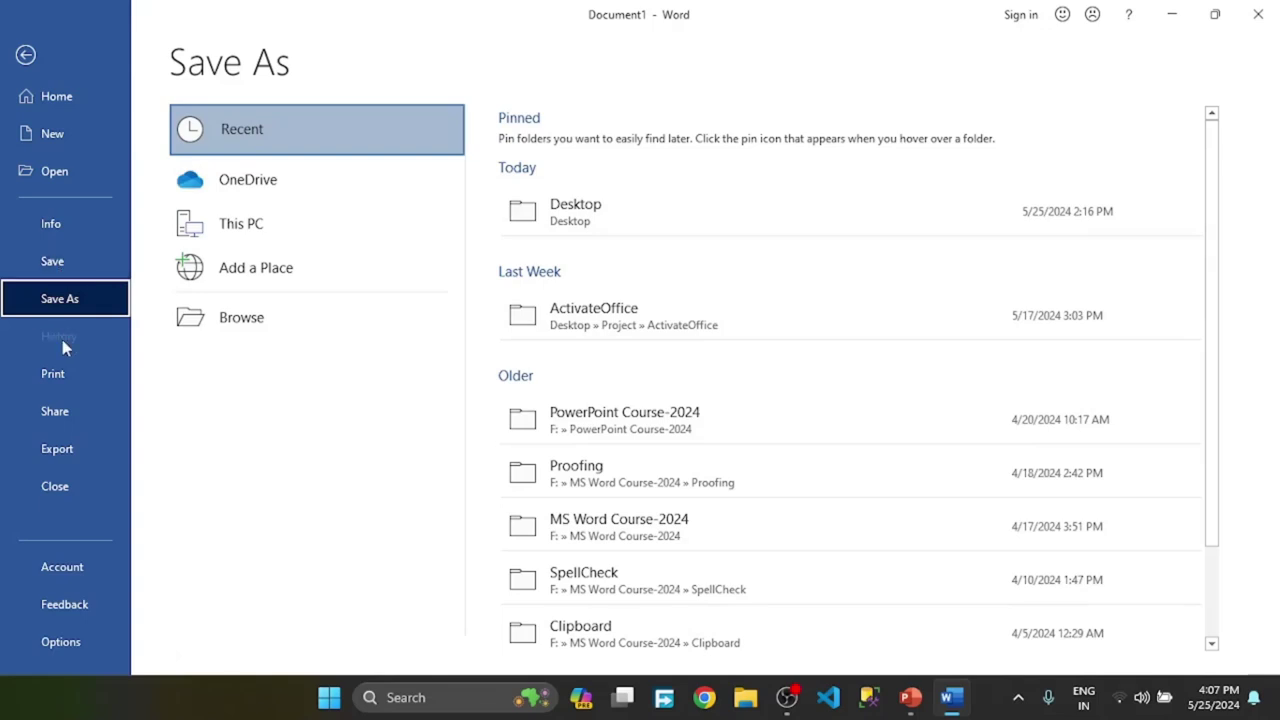
pyautogui.click(74, 270)
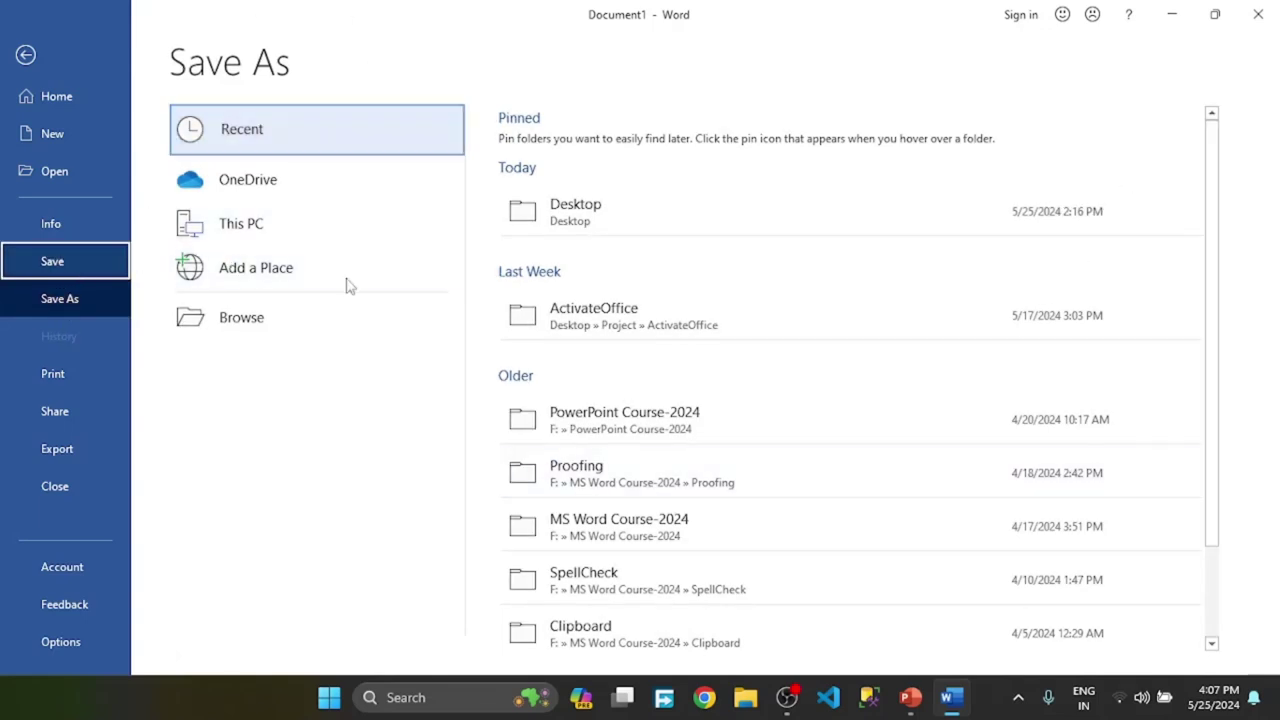
pyautogui.click(70, 301)
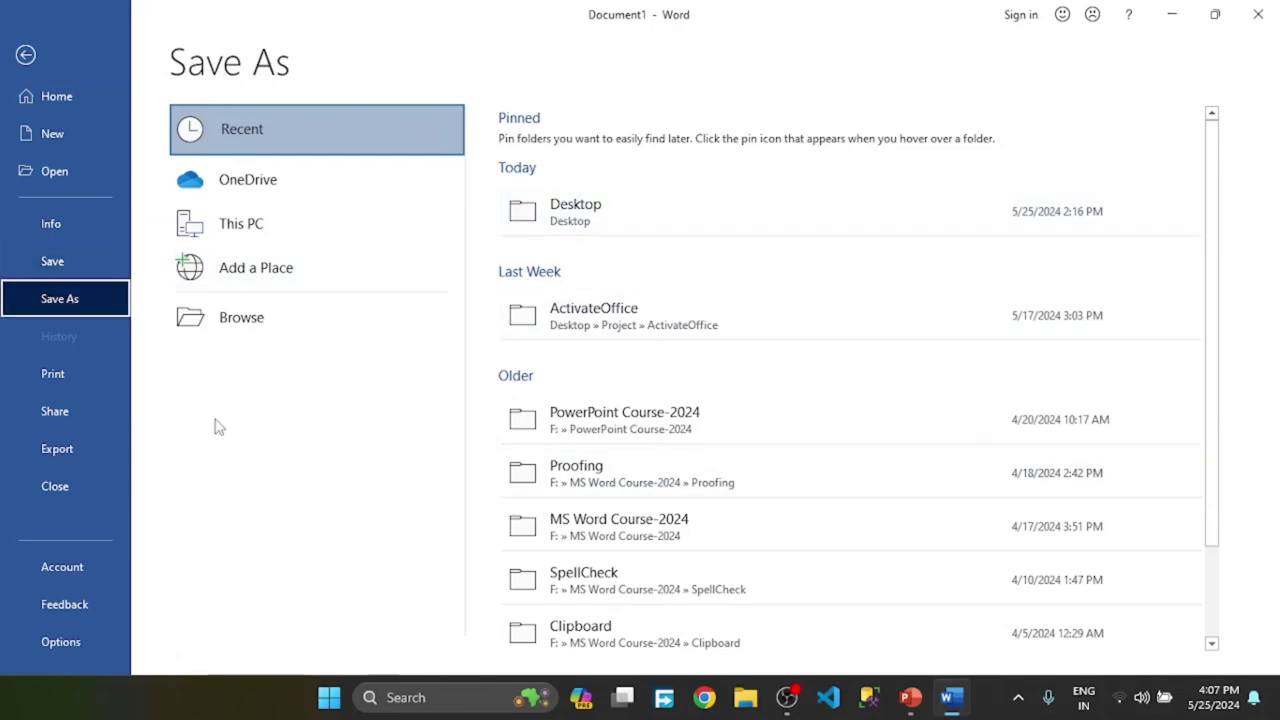
pyautogui.click(240, 110)
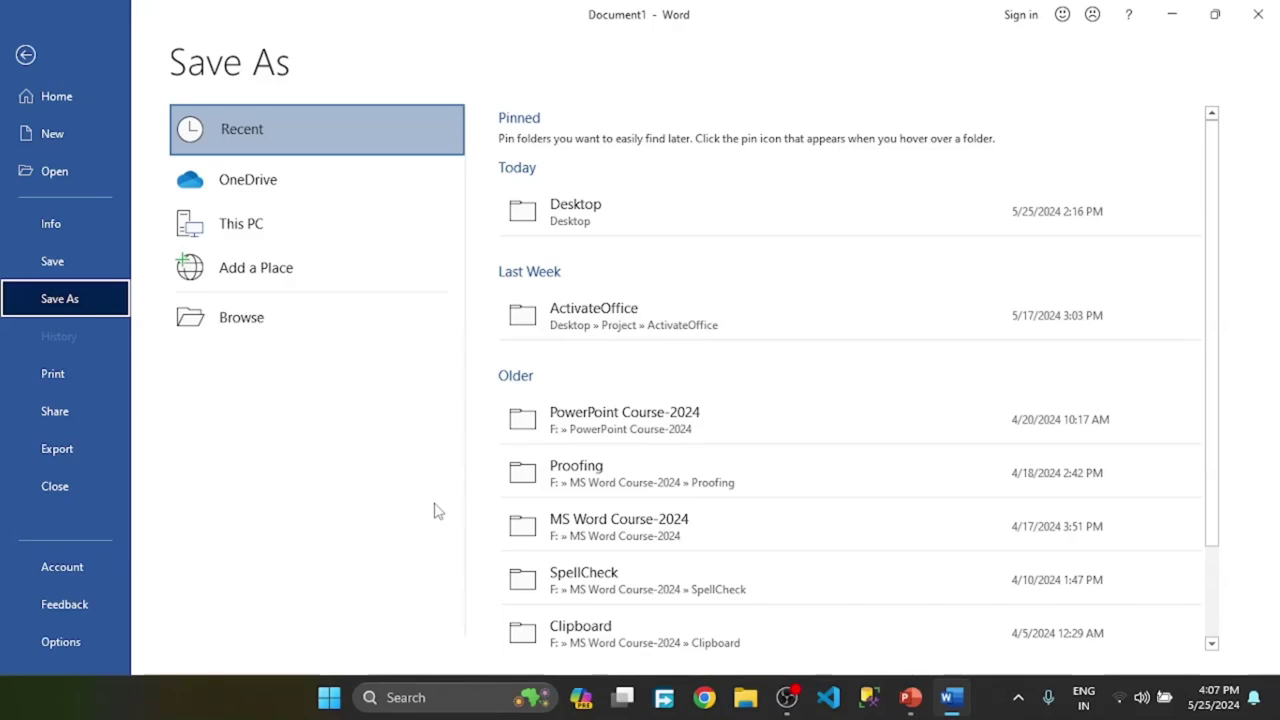
pyautogui.click(30, 264)
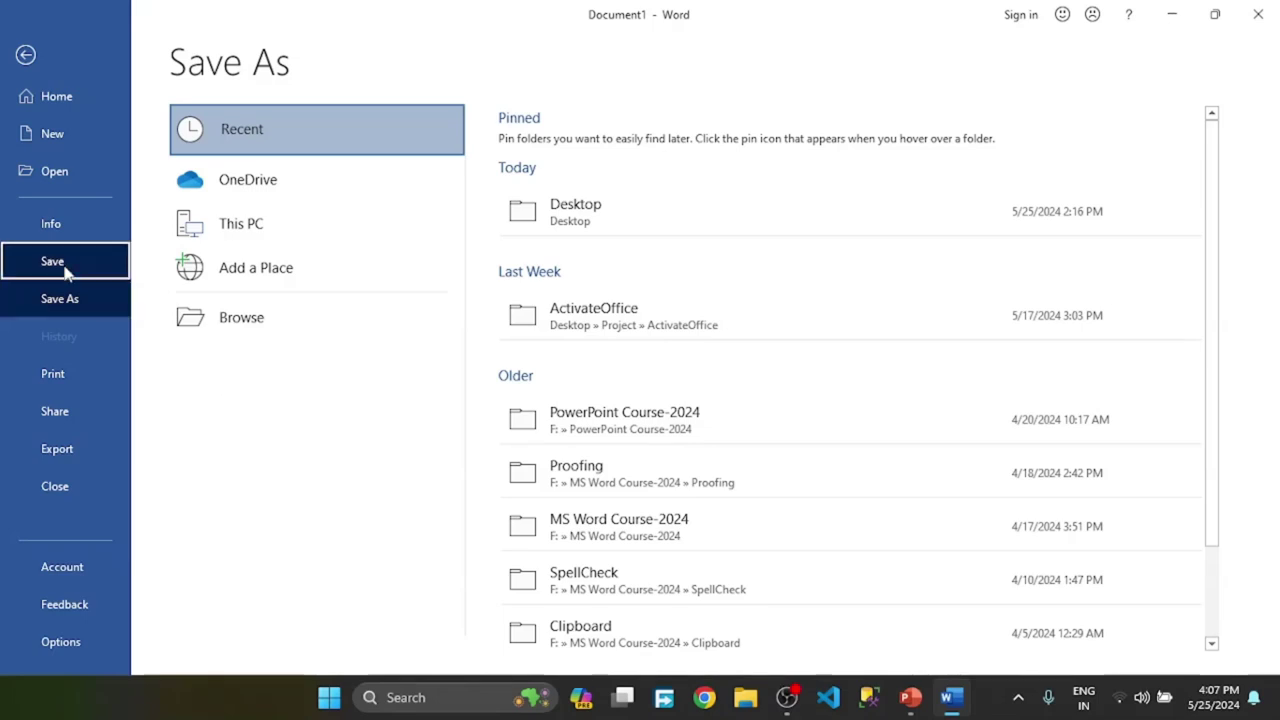
pyautogui.click(75, 300)
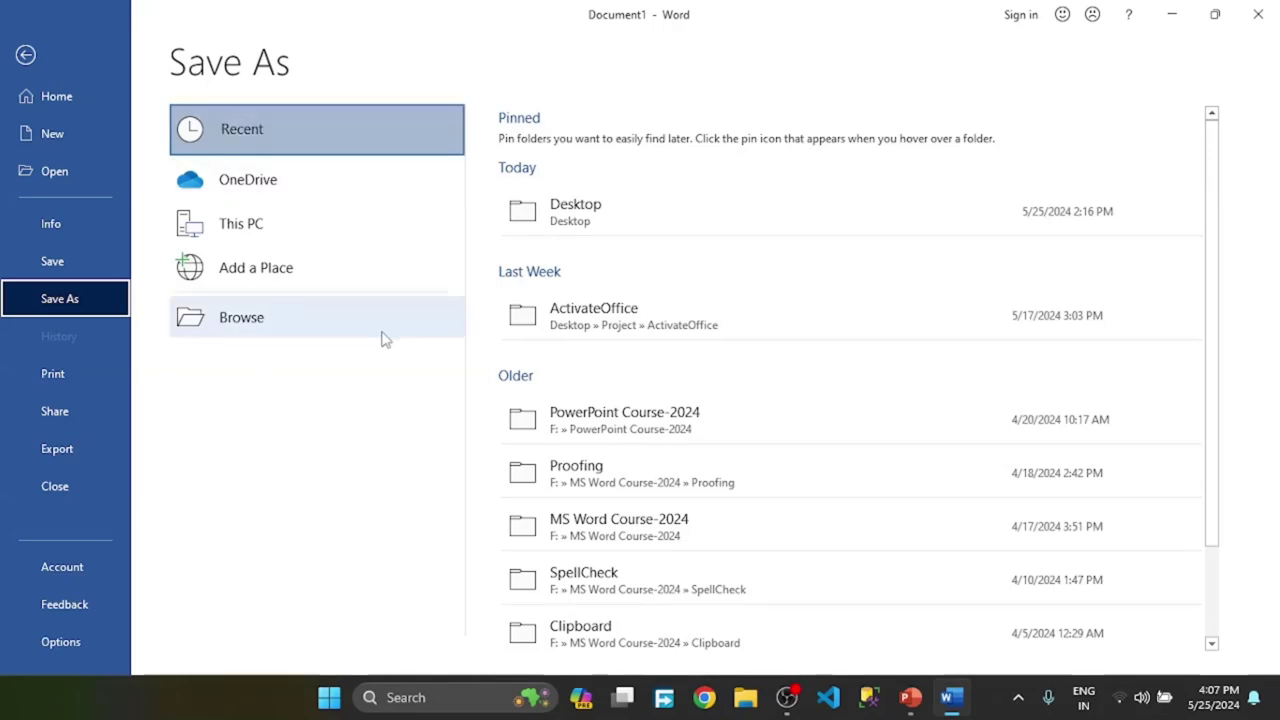
pyautogui.click(30, 262)
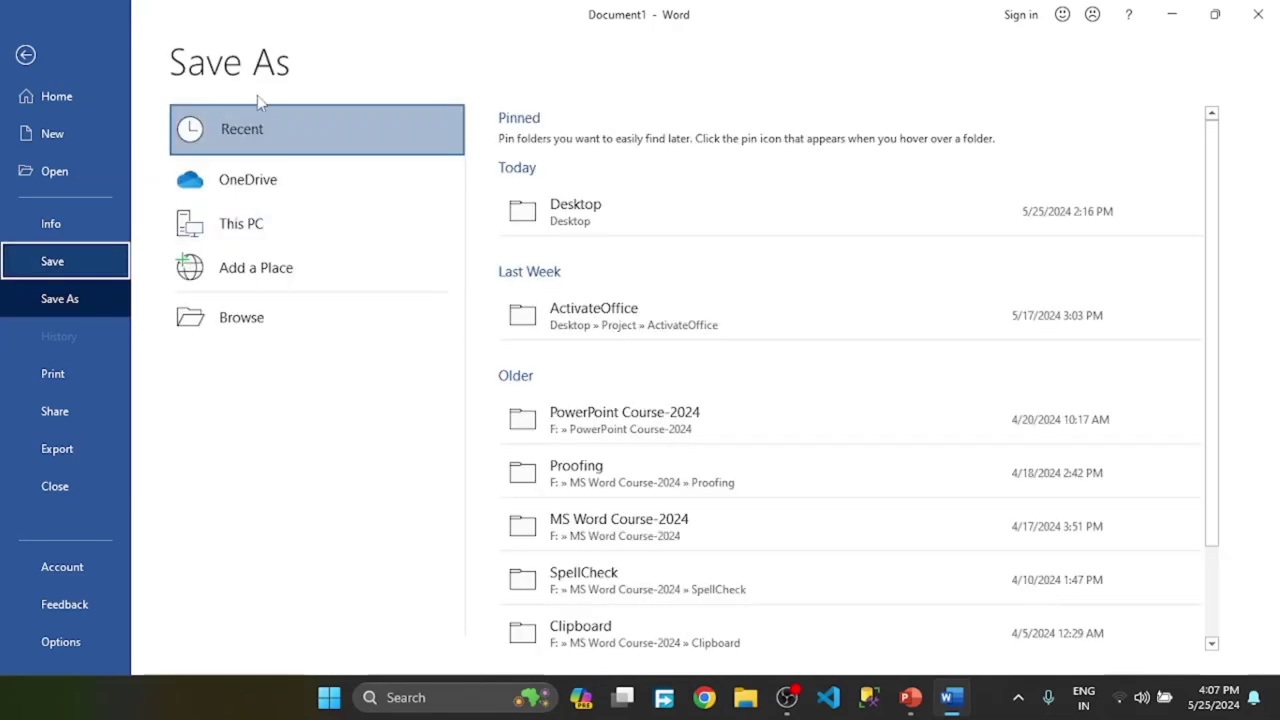
pyautogui.click(575, 212)
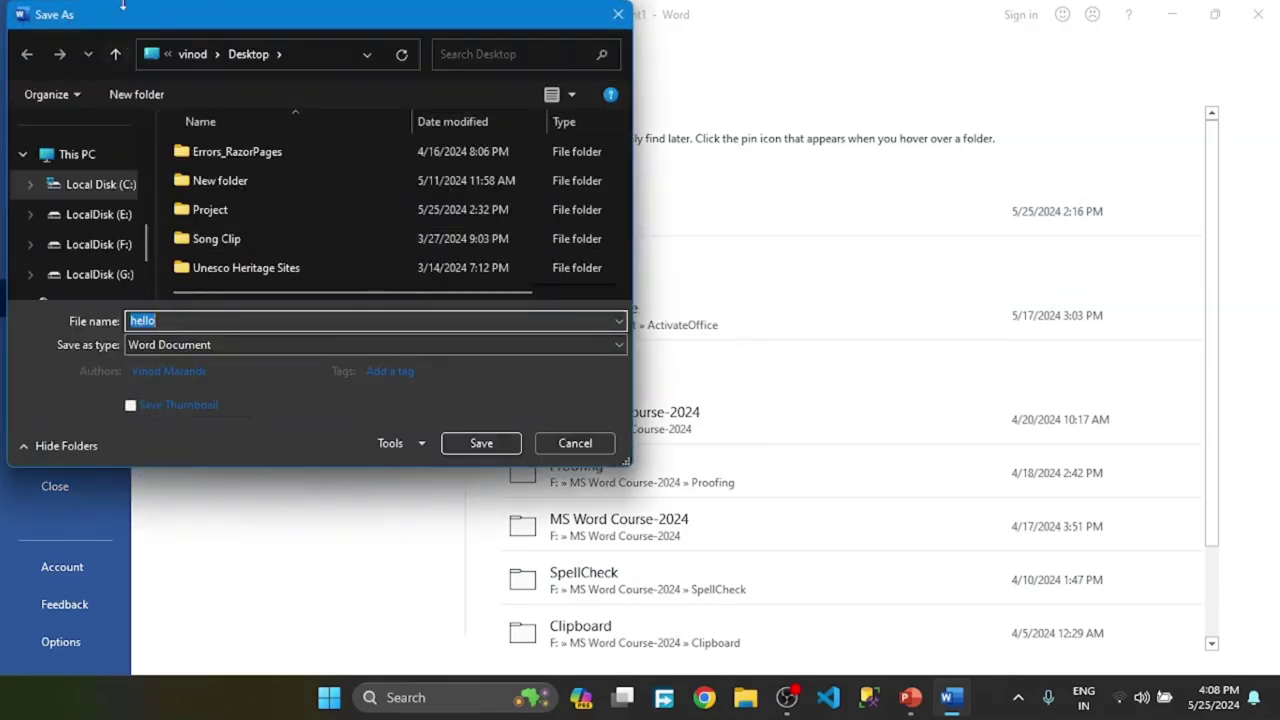
# Rename the file to 'helloworld' and save it to the Desktop
pyautogui.click(158, 320)
pyautogui.press('BackSpace')
pyautogui.press('BackSpace')
pyautogui.press('BackSpace')
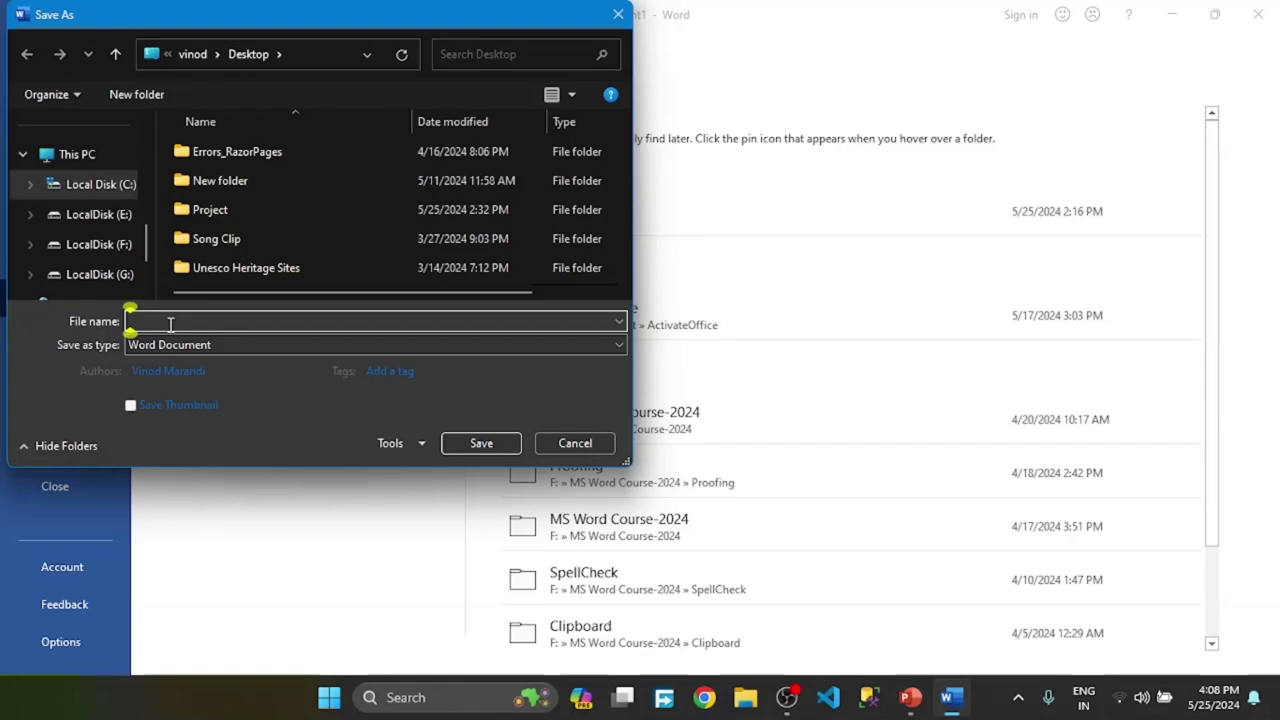
pyautogui.write('heloo')
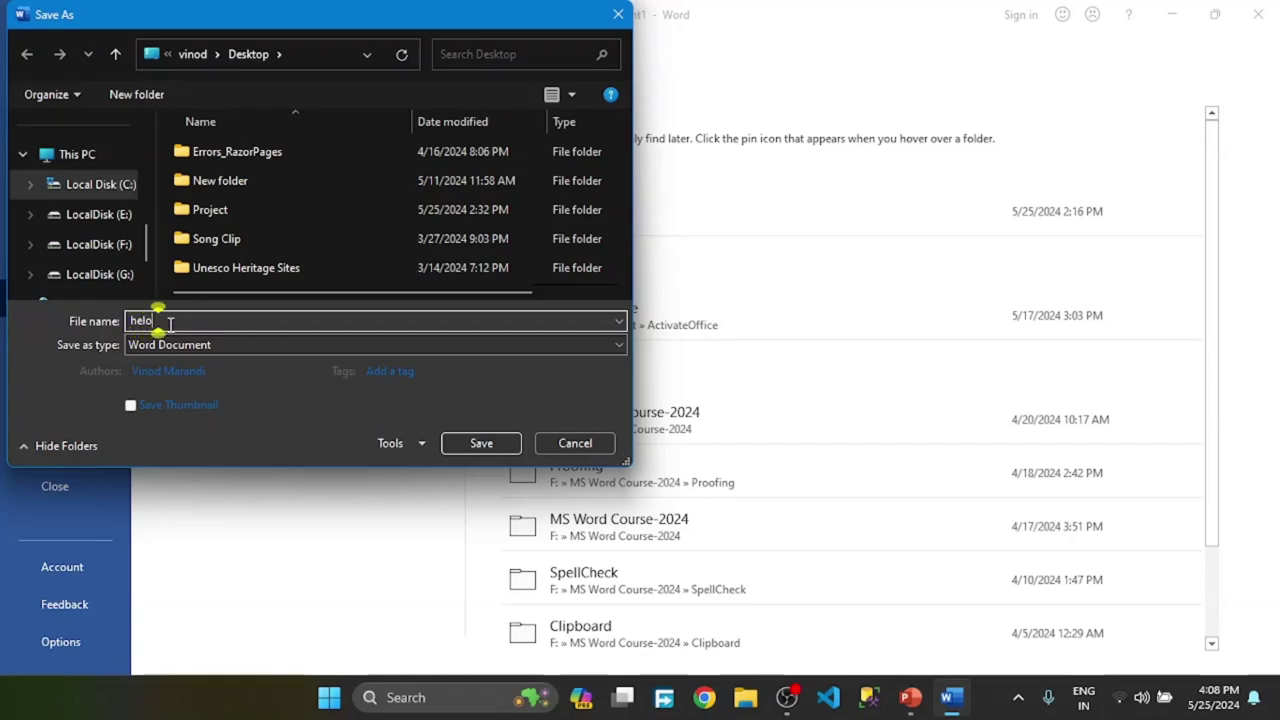
pyautogui.press('BackSpace')
pyautogui.write('low')
pyautogui.write('orld')
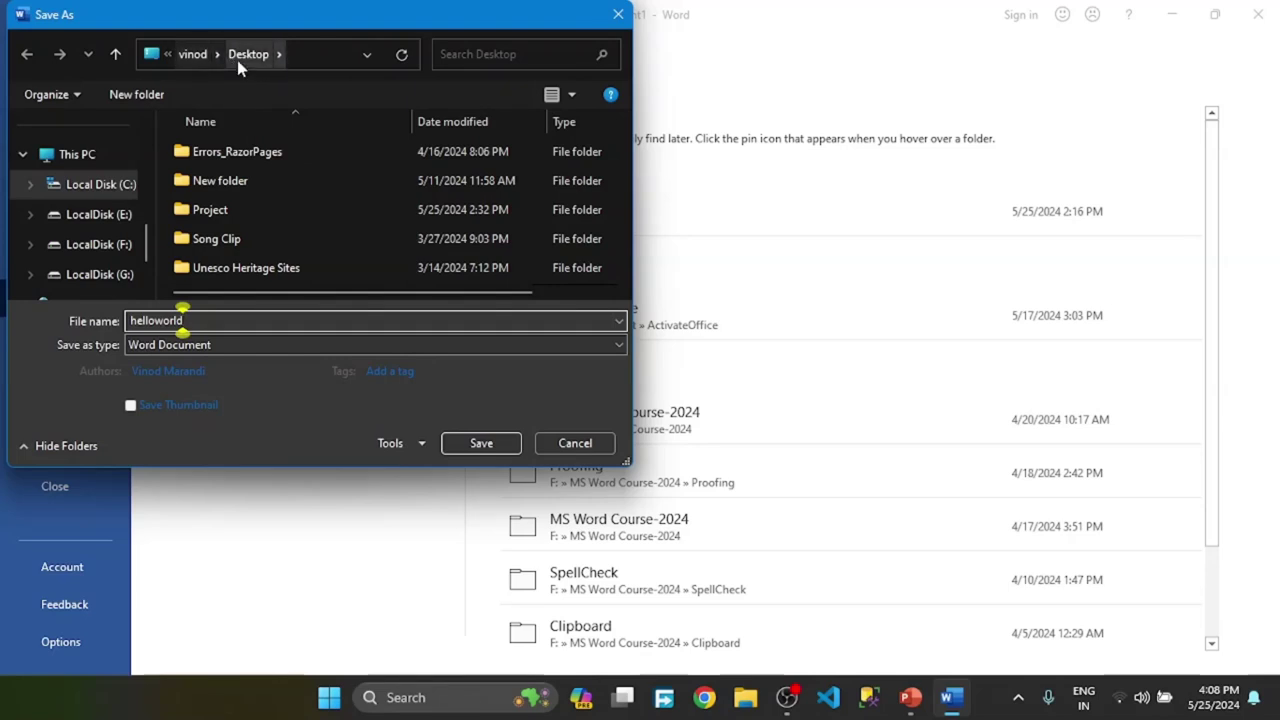
pyautogui.click(481, 449)
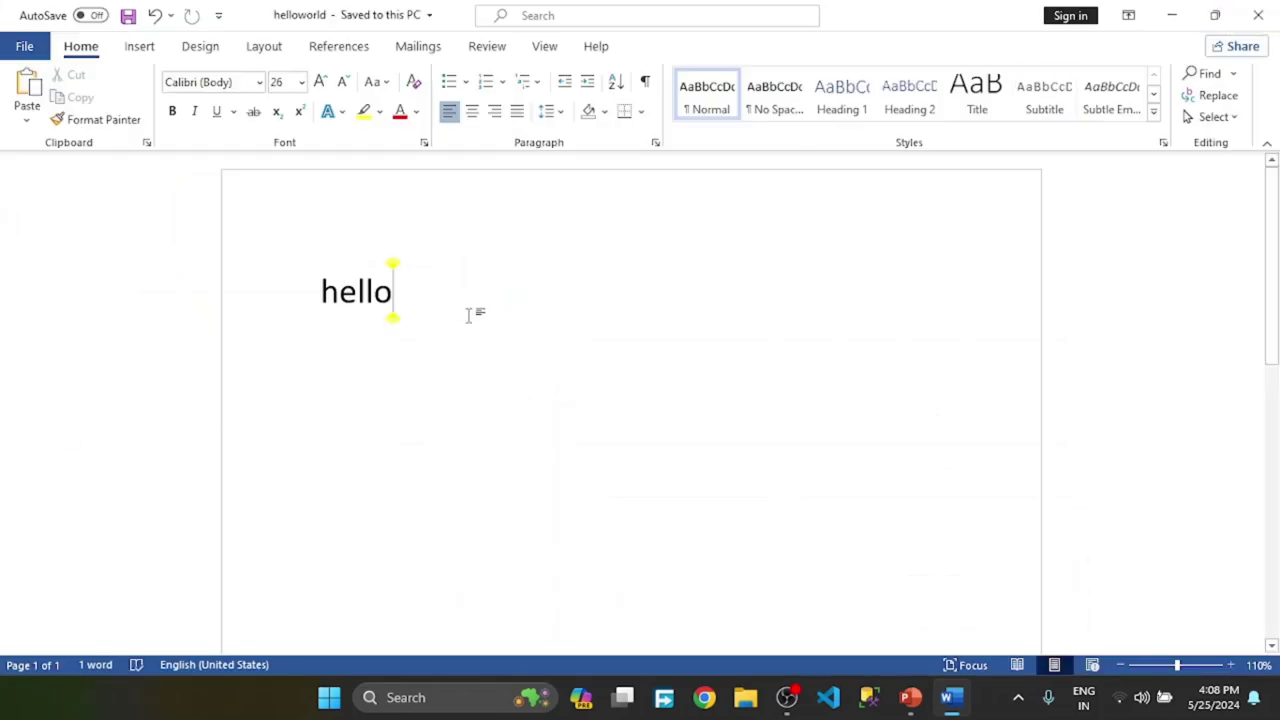
# Add 'world' after hello and save the helloworld document again
pyautogui.write('w')
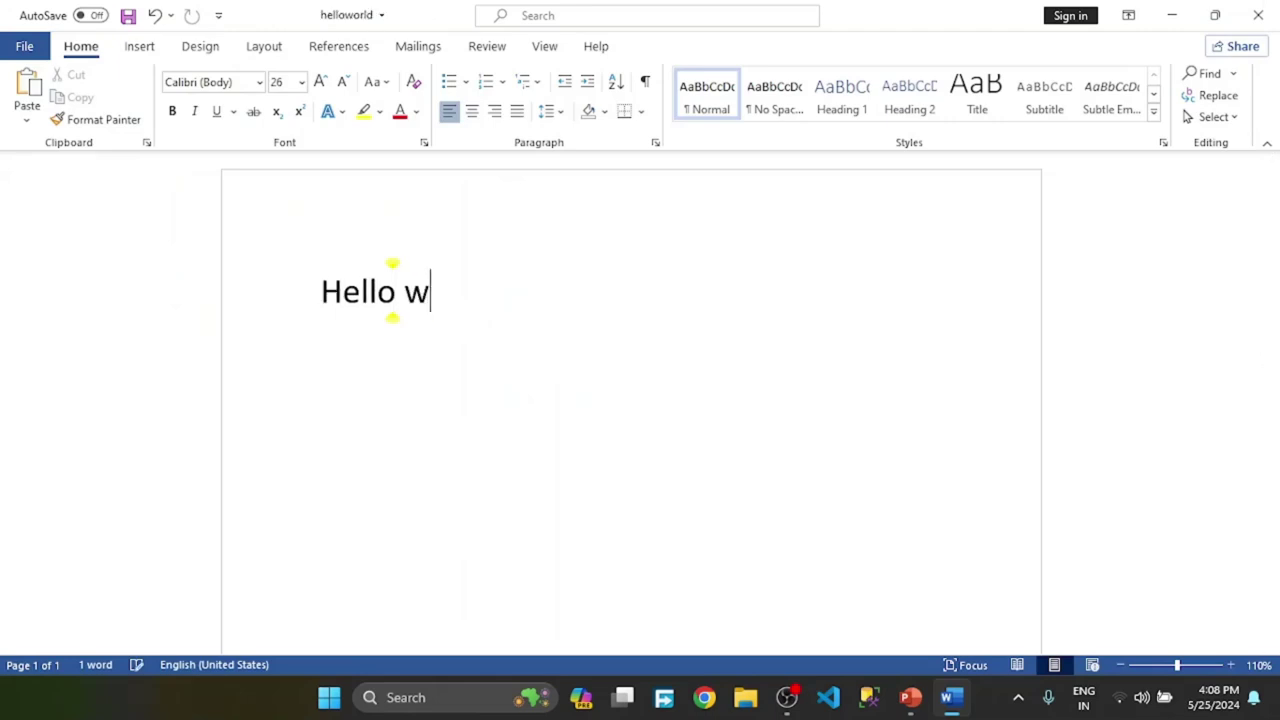
pyautogui.write('orld')
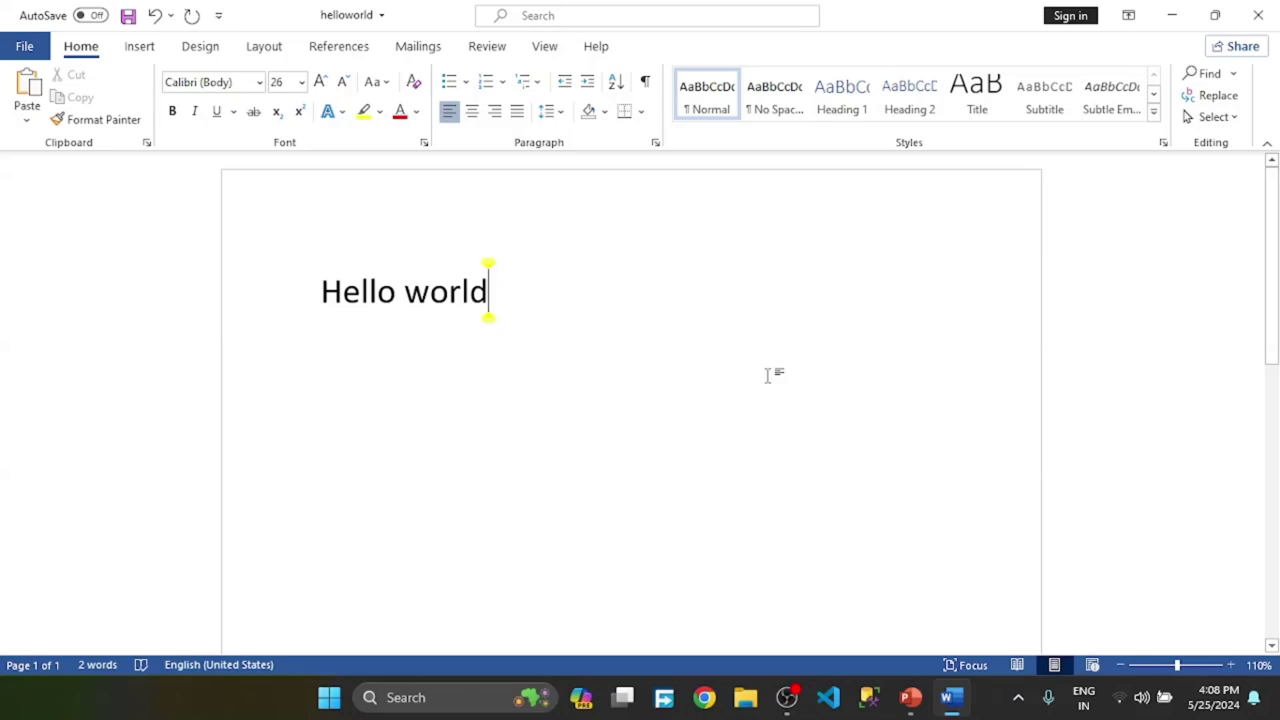
pyautogui.click(24, 46)
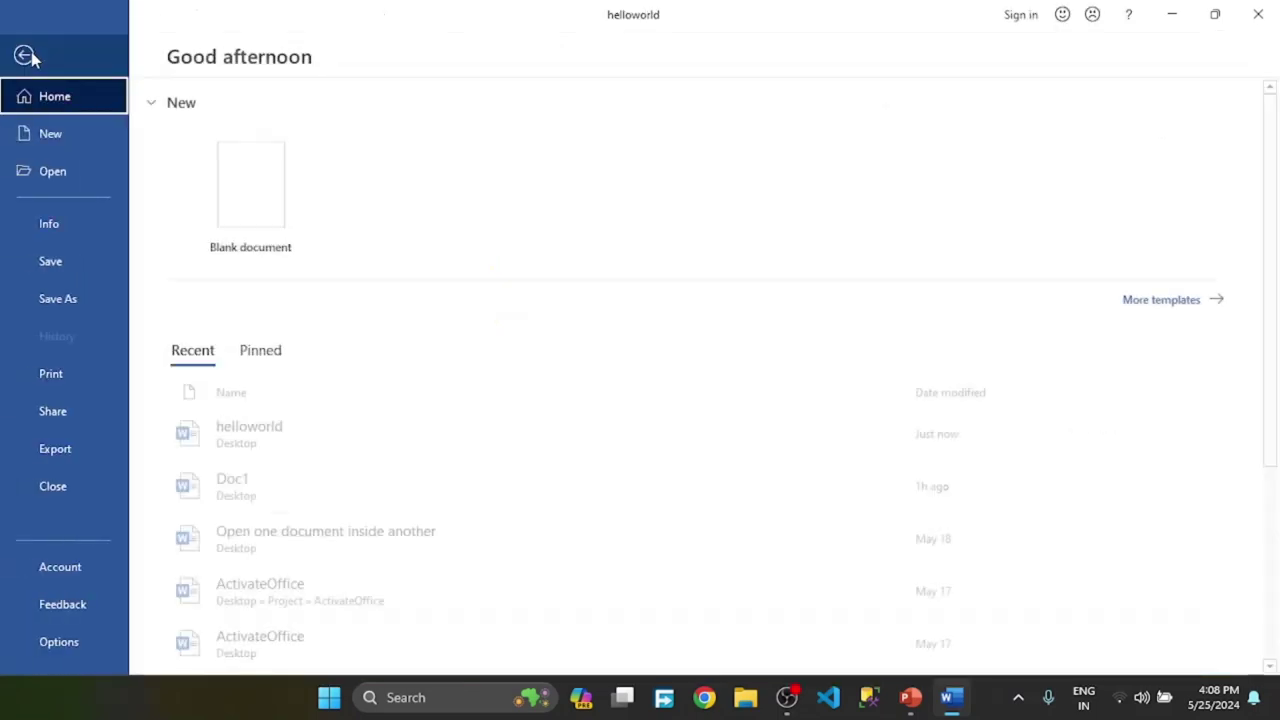
pyautogui.click(70, 269)
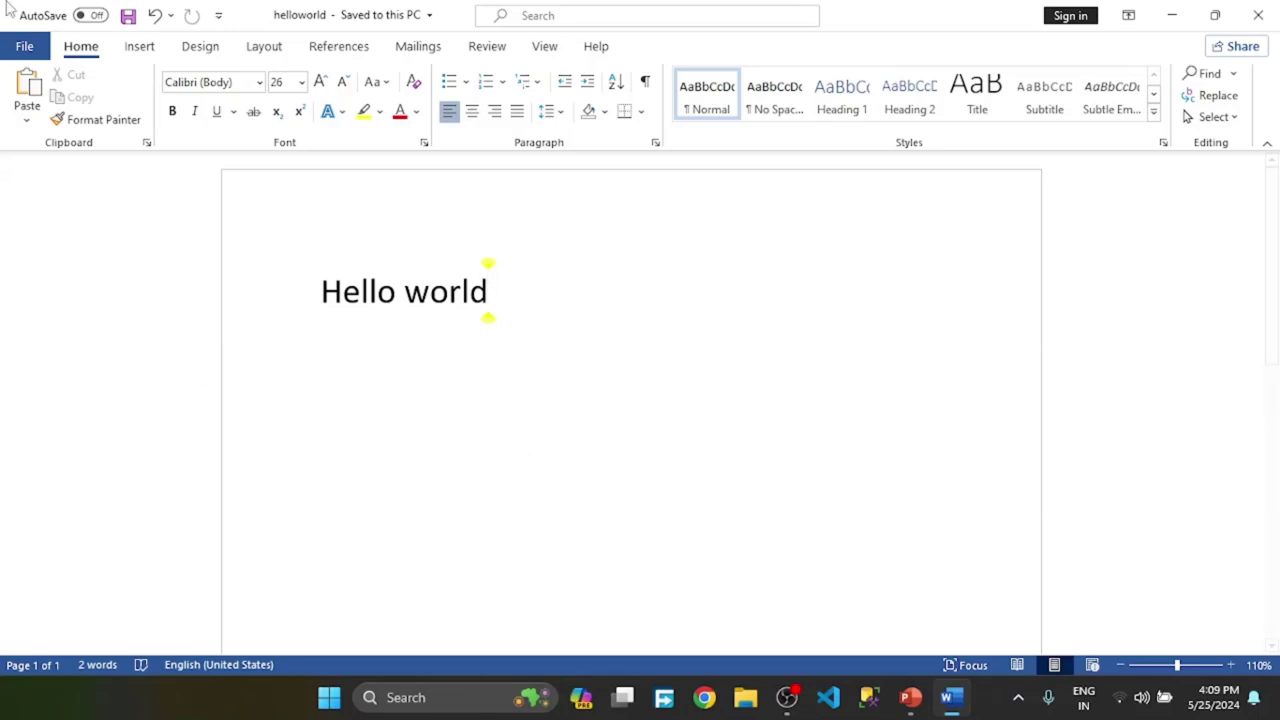
# Reopen Save As on the Desktop with name 'helloworld' and show the file-type list
pyautogui.click(24, 46)
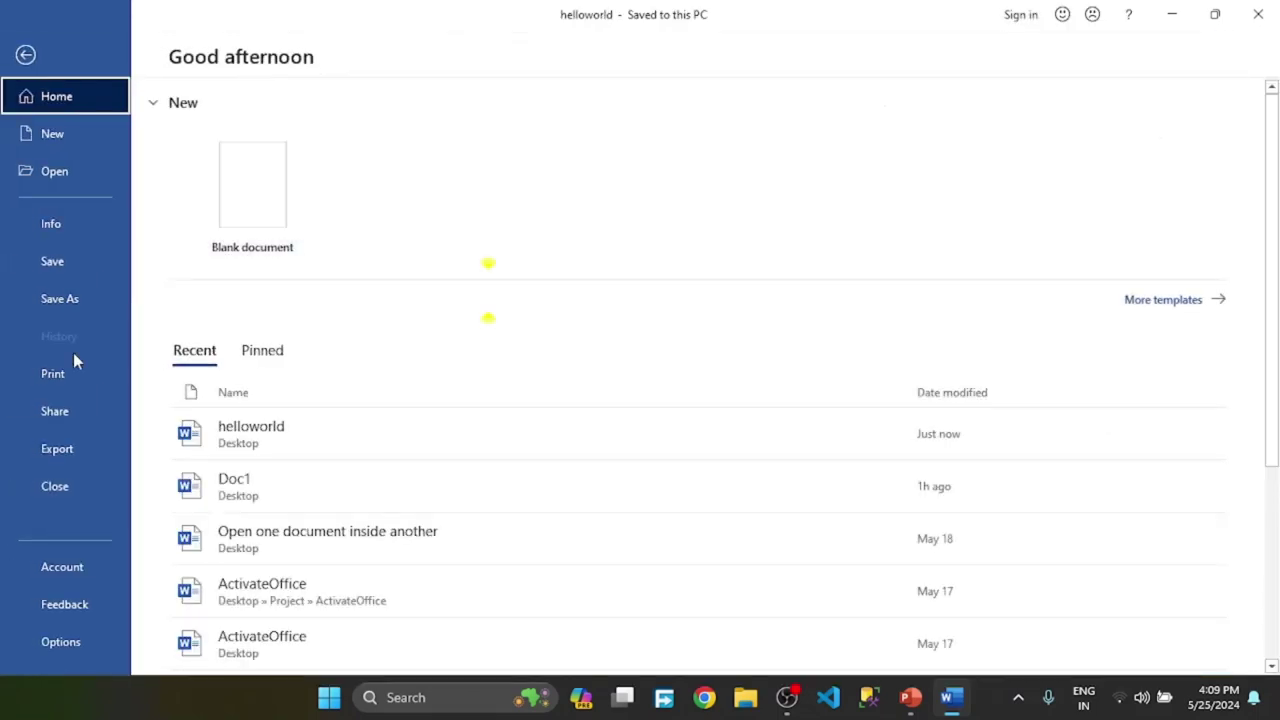
pyautogui.click(55, 298)
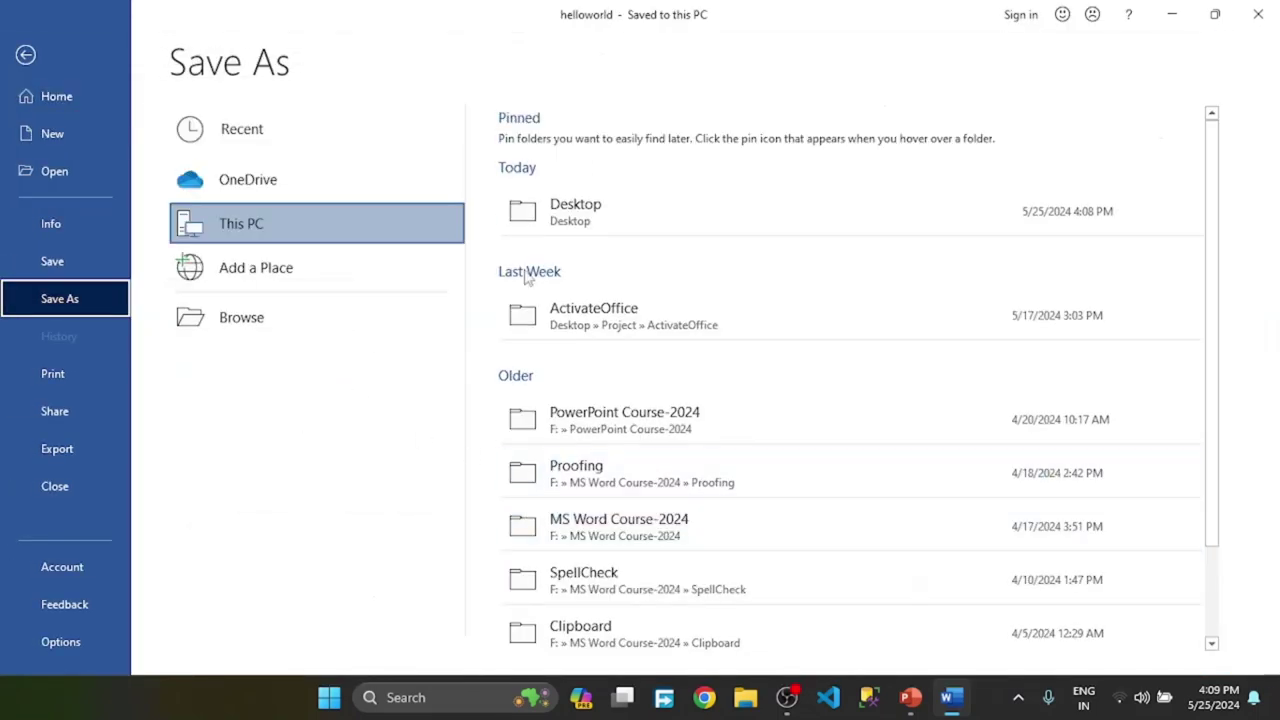
pyautogui.click(578, 228)
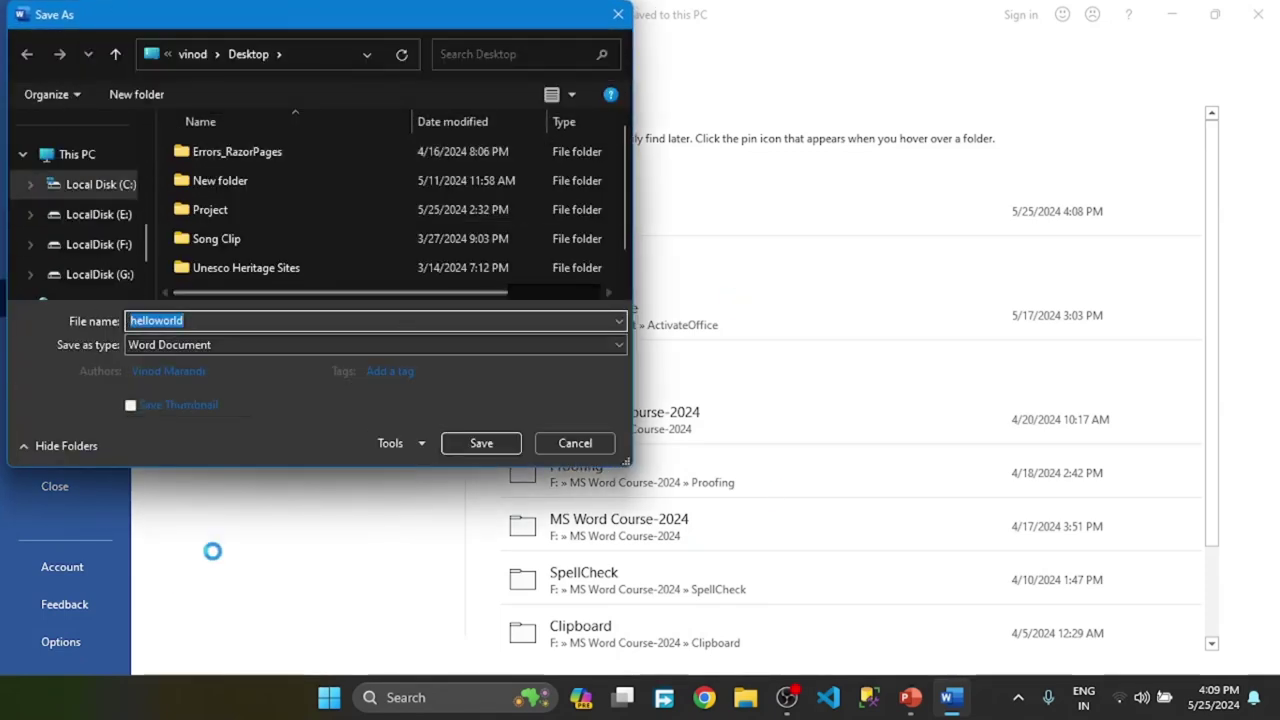
pyautogui.moveTo(145, 234); pyautogui.dragTo(157, 145)
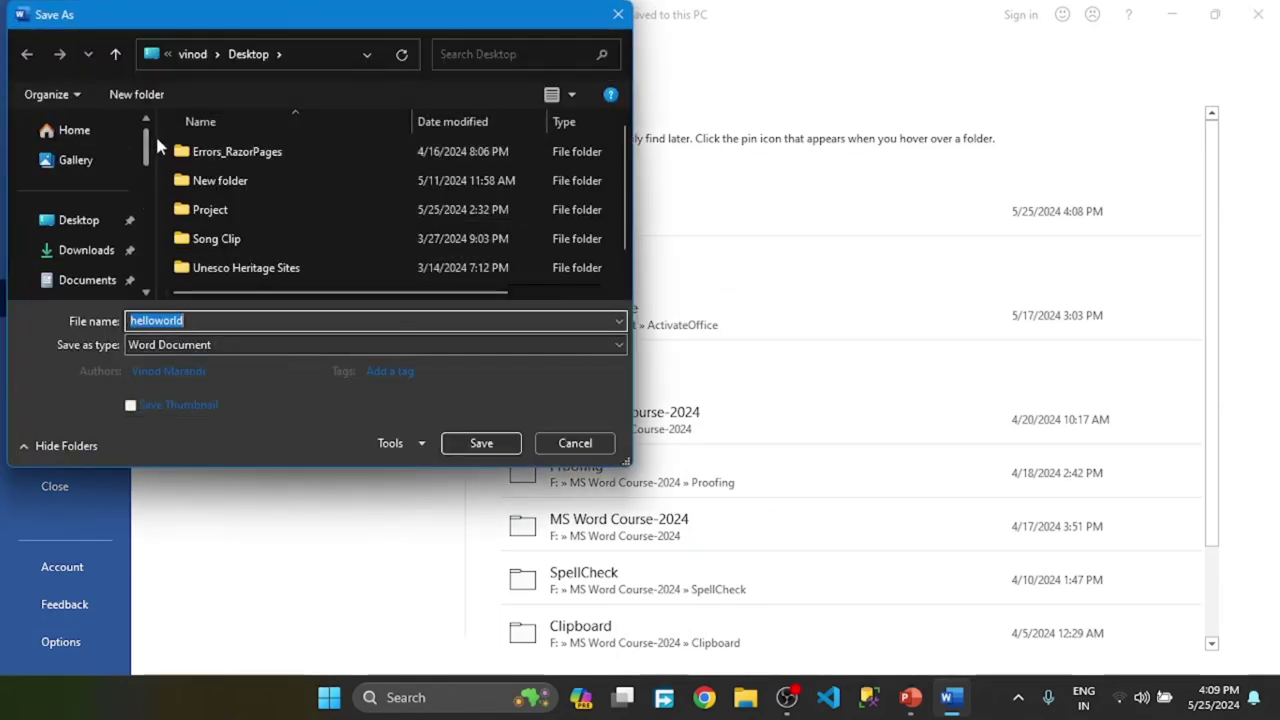
pyautogui.click(82, 222)
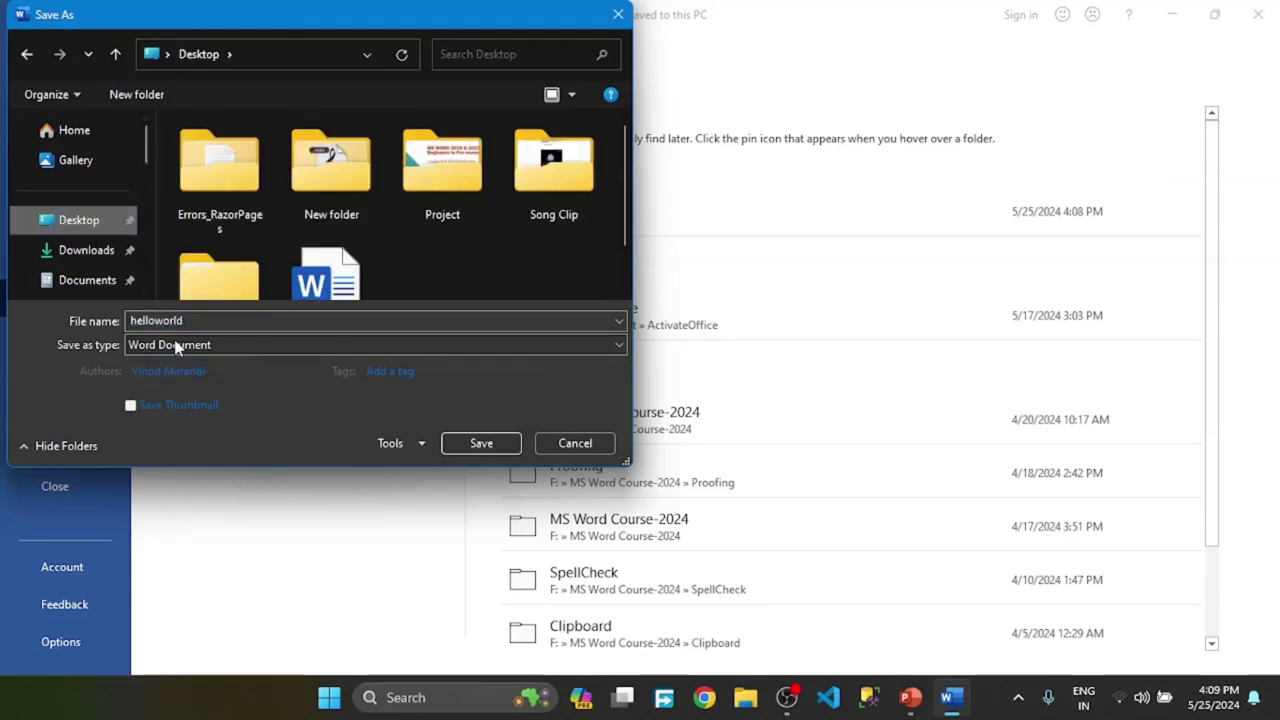
pyautogui.doubleClick(196, 322)
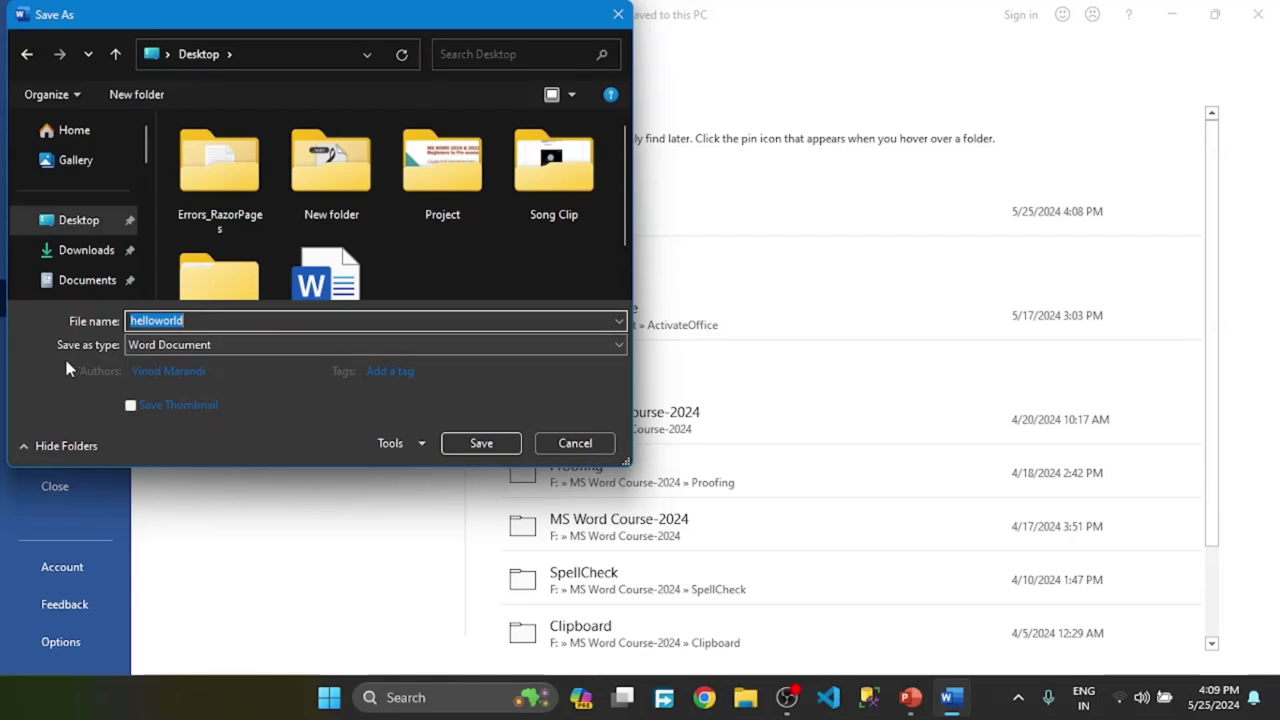
pyautogui.click(228, 346)
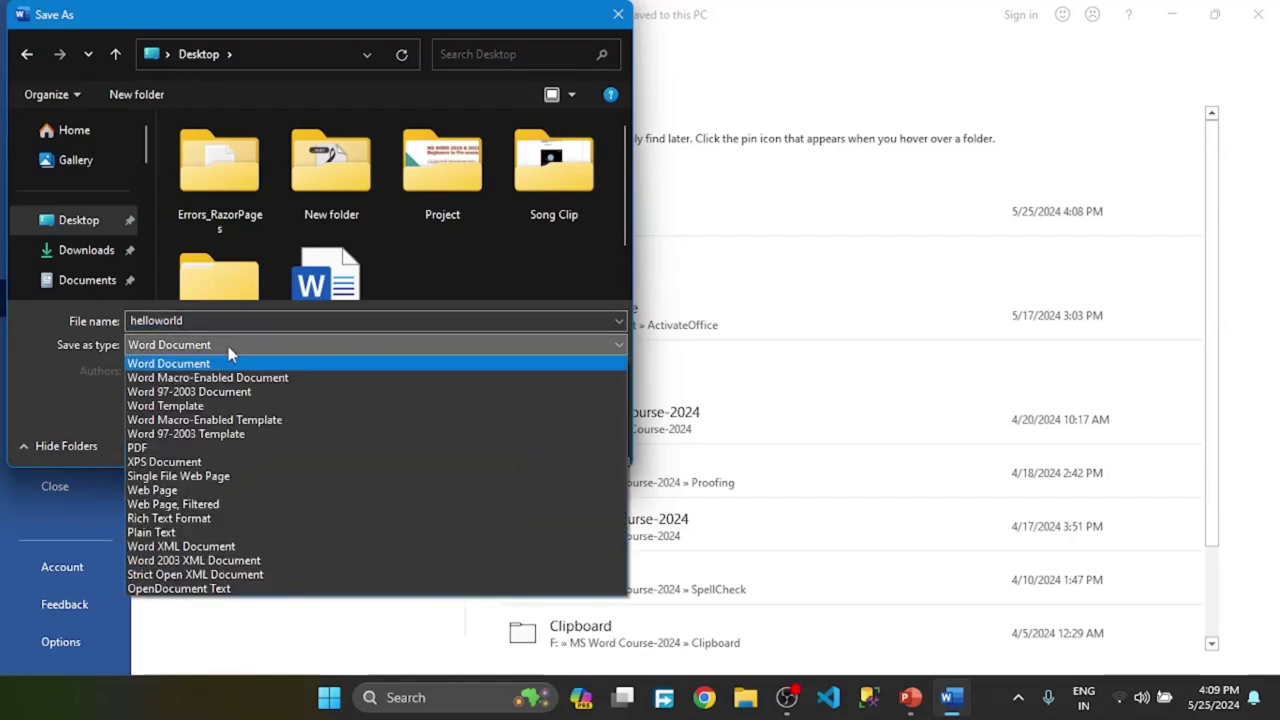
# Save helloworld as a PDF copy on the Desktop, leaving PDF options unchanged
pyautogui.click(140, 449)
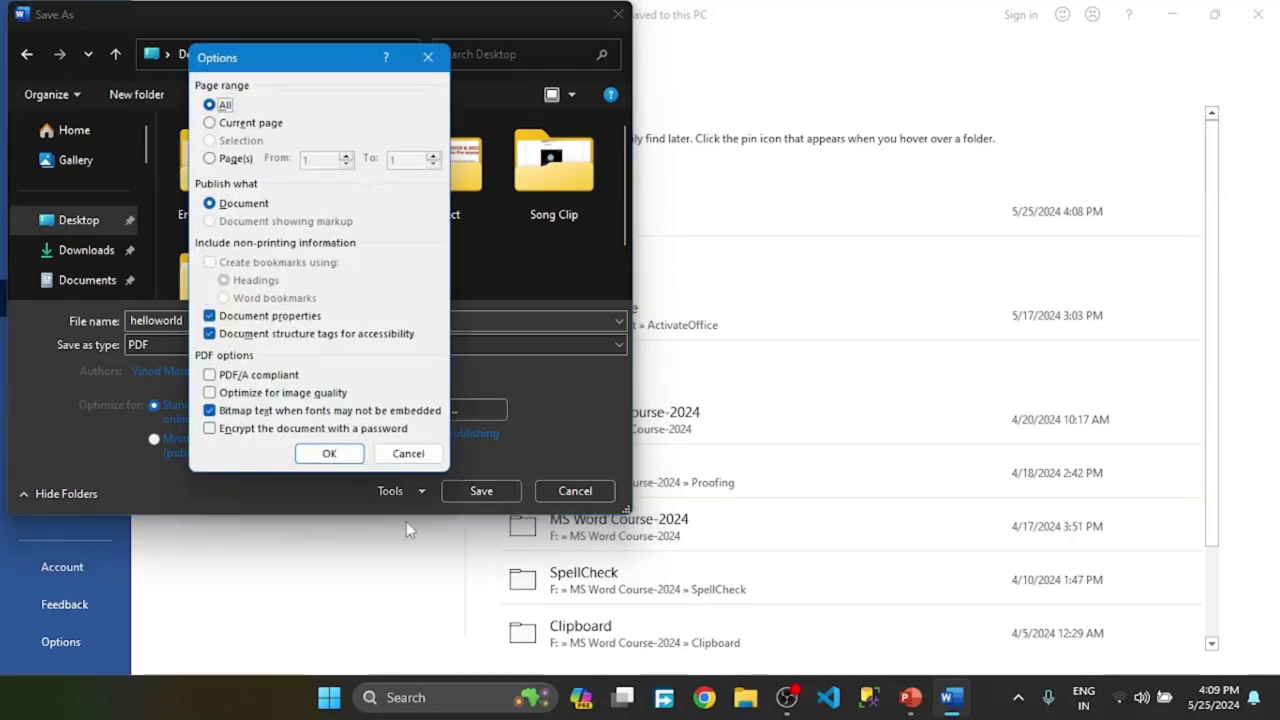
pyautogui.click(427, 62)
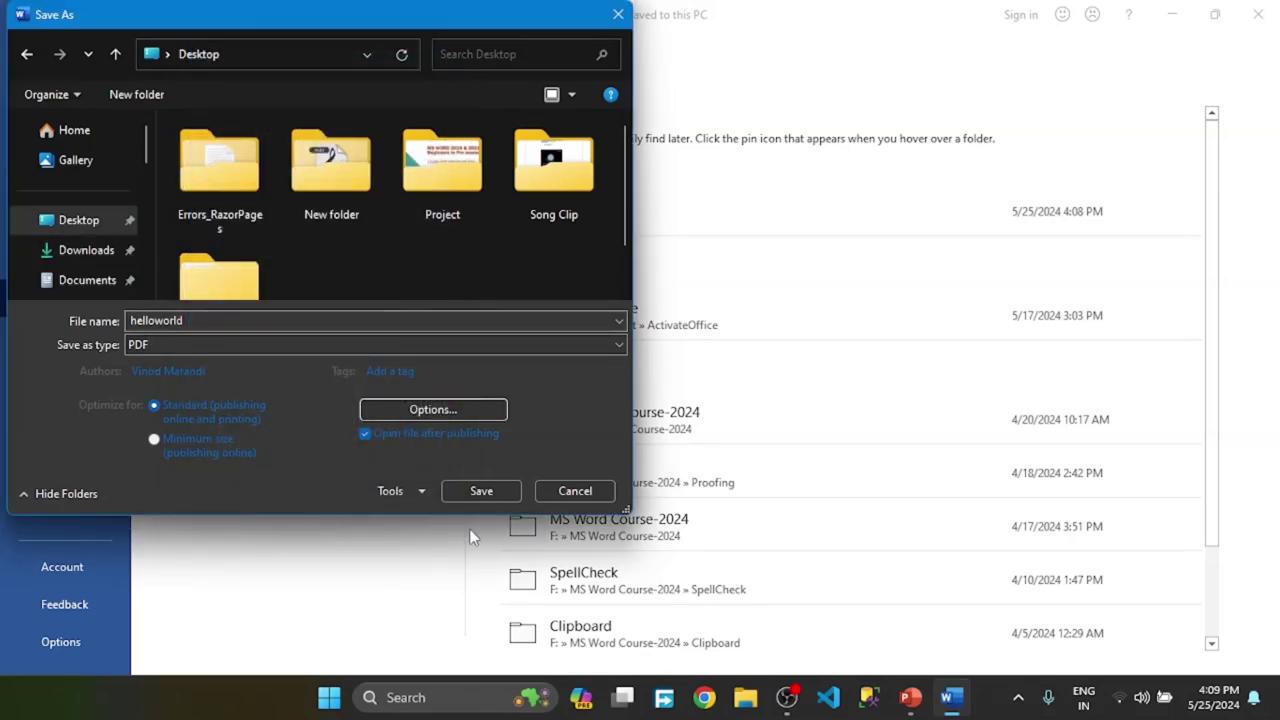
pyautogui.click(483, 496)
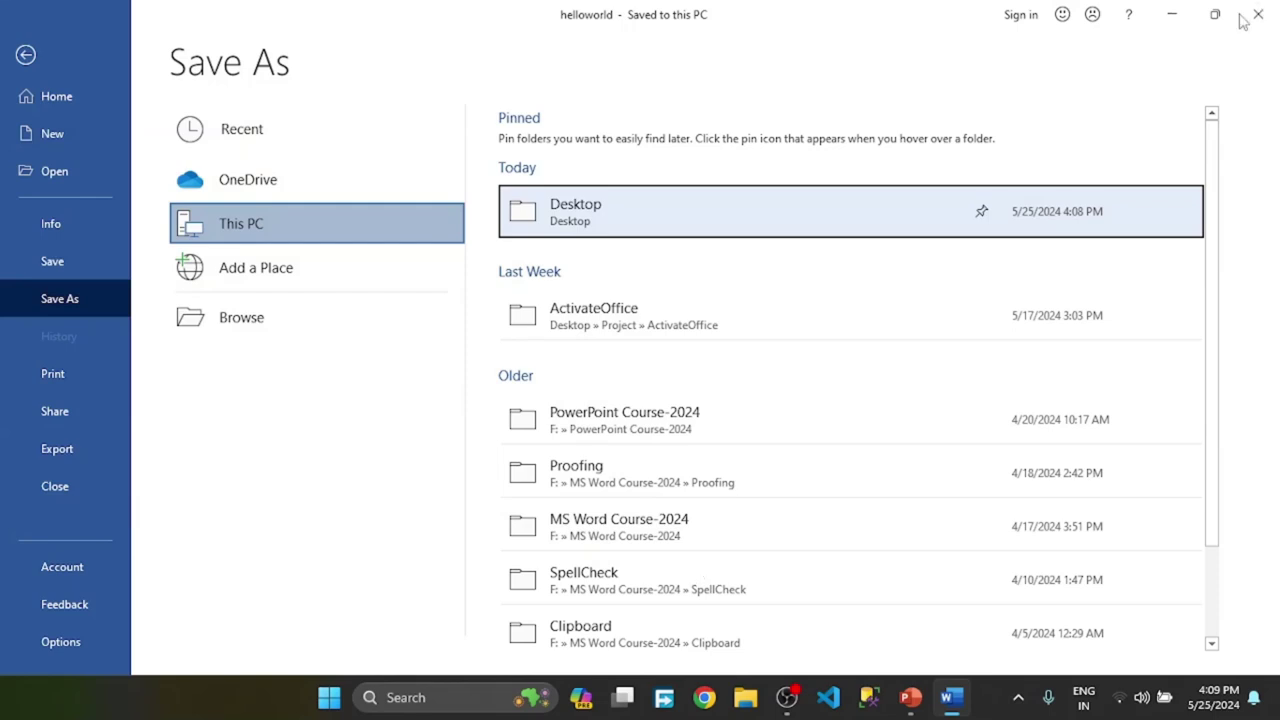
# Exit Word and launch File Explorer from the Start menu
pyautogui.click(978, 228)
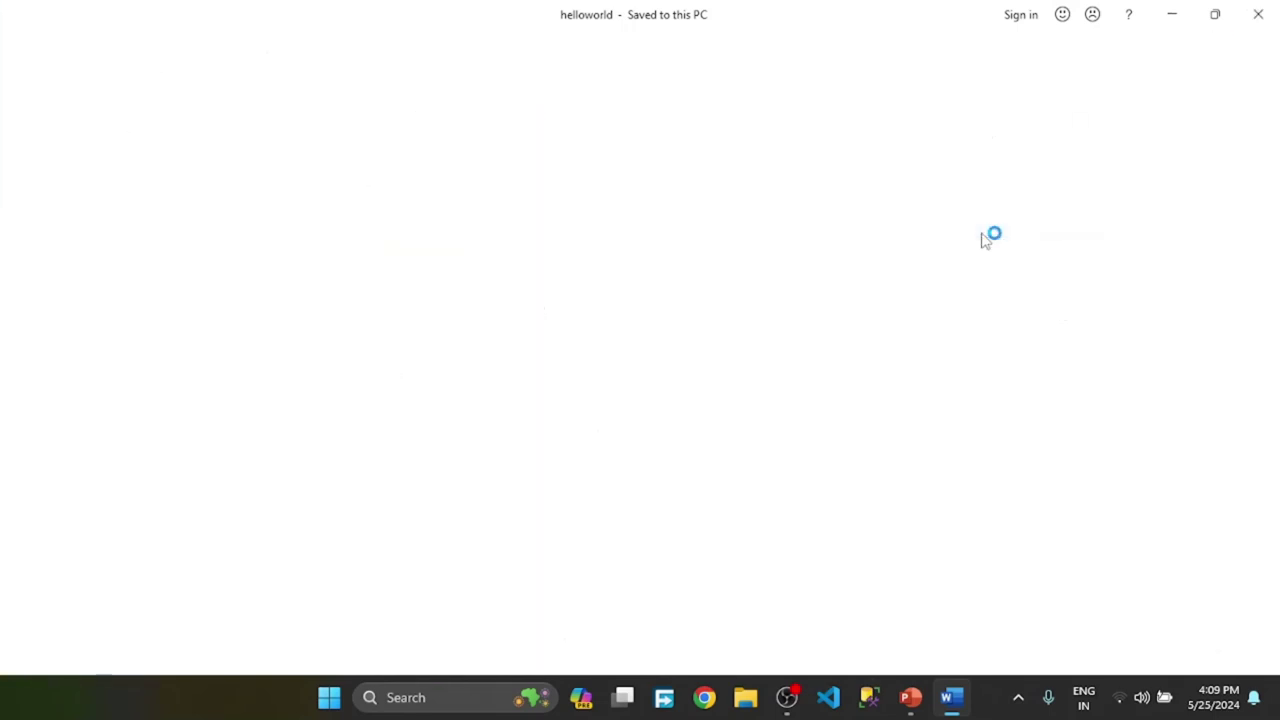
pyautogui.click(1258, 14)
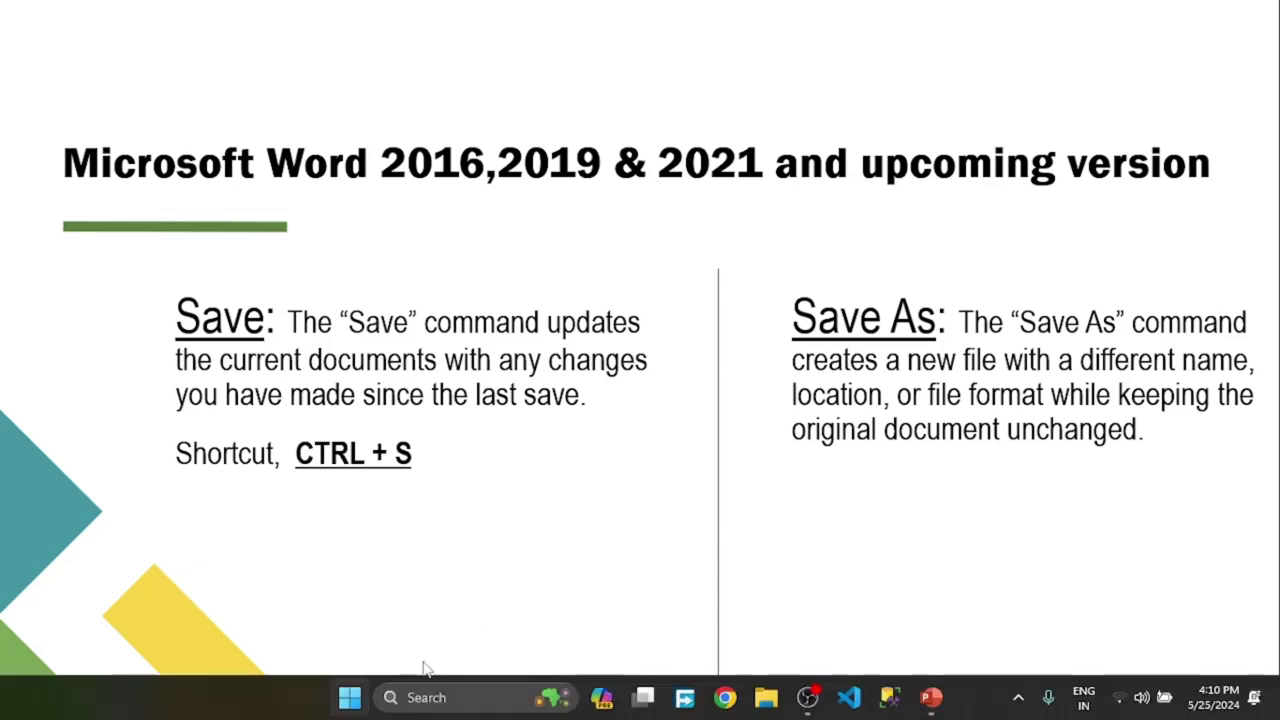
pyautogui.press('super')
pyautogui.click(775, 285)
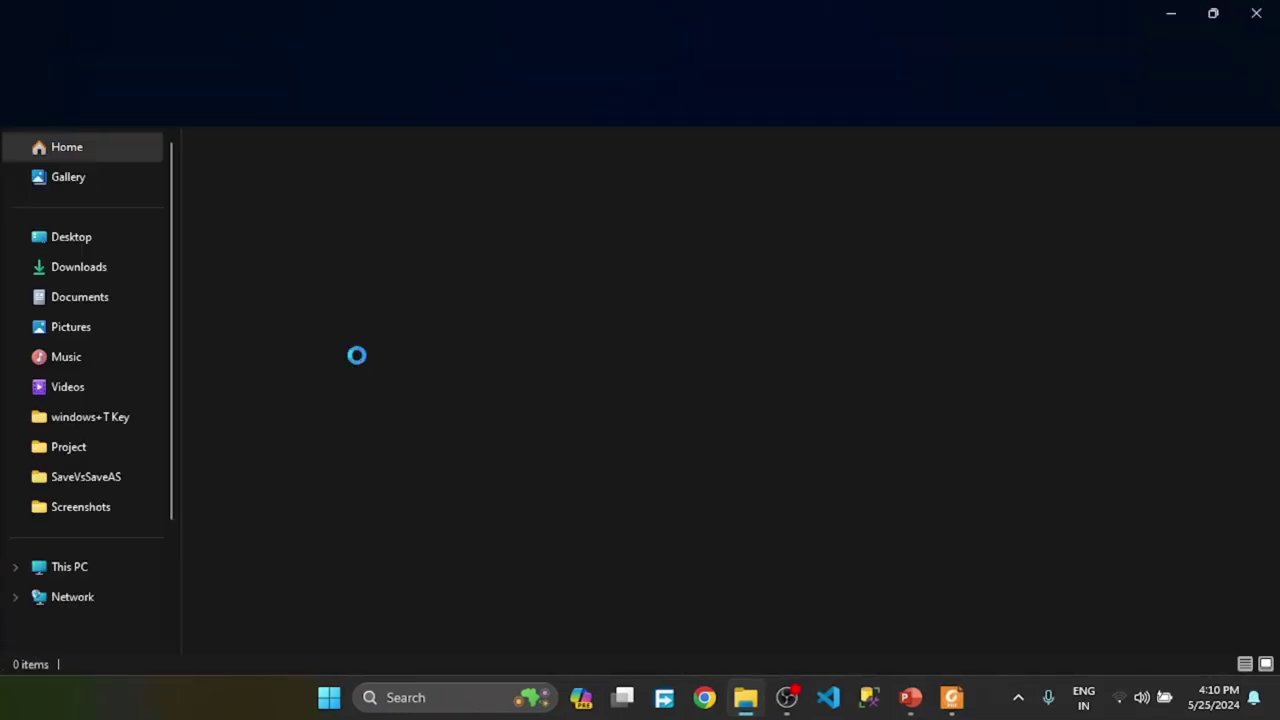
# Browse to the Desktop and open the helloworld PDF in Foxit PDF Reader
pyautogui.click(76, 240)
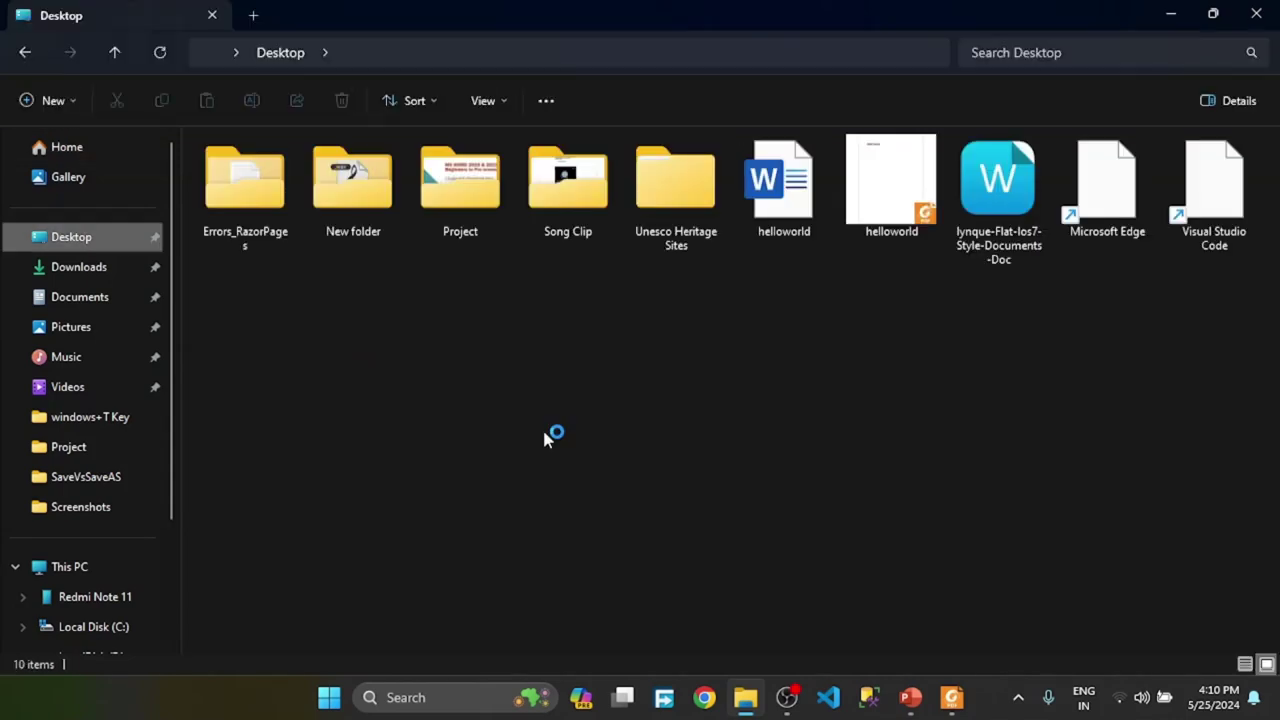
pyautogui.click(912, 220)
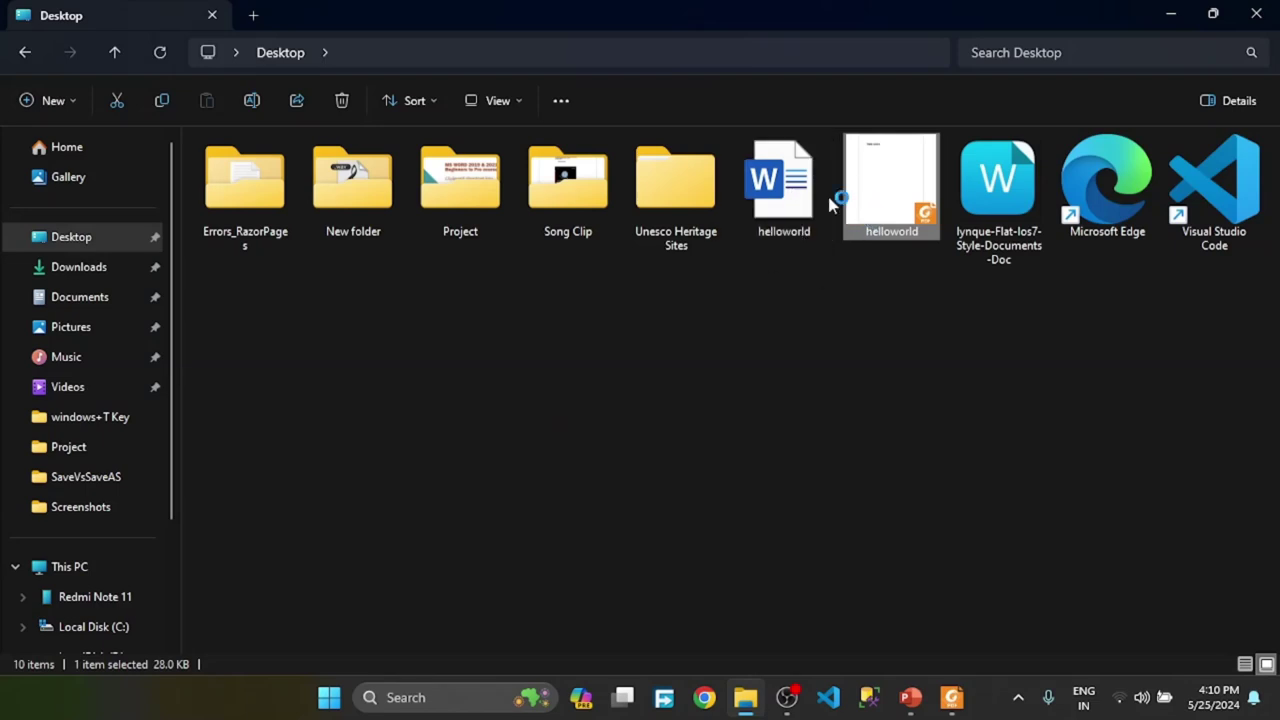
pyautogui.click(781, 220)
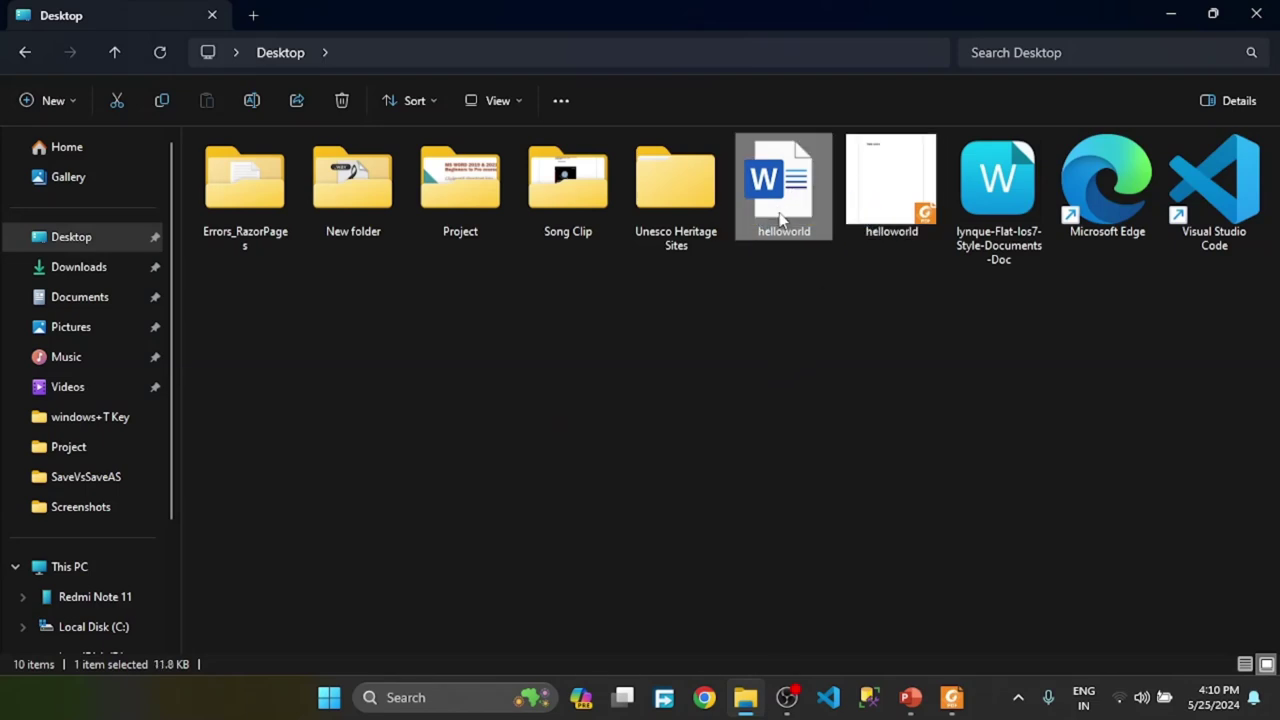
pyautogui.doubleClick(888, 238)
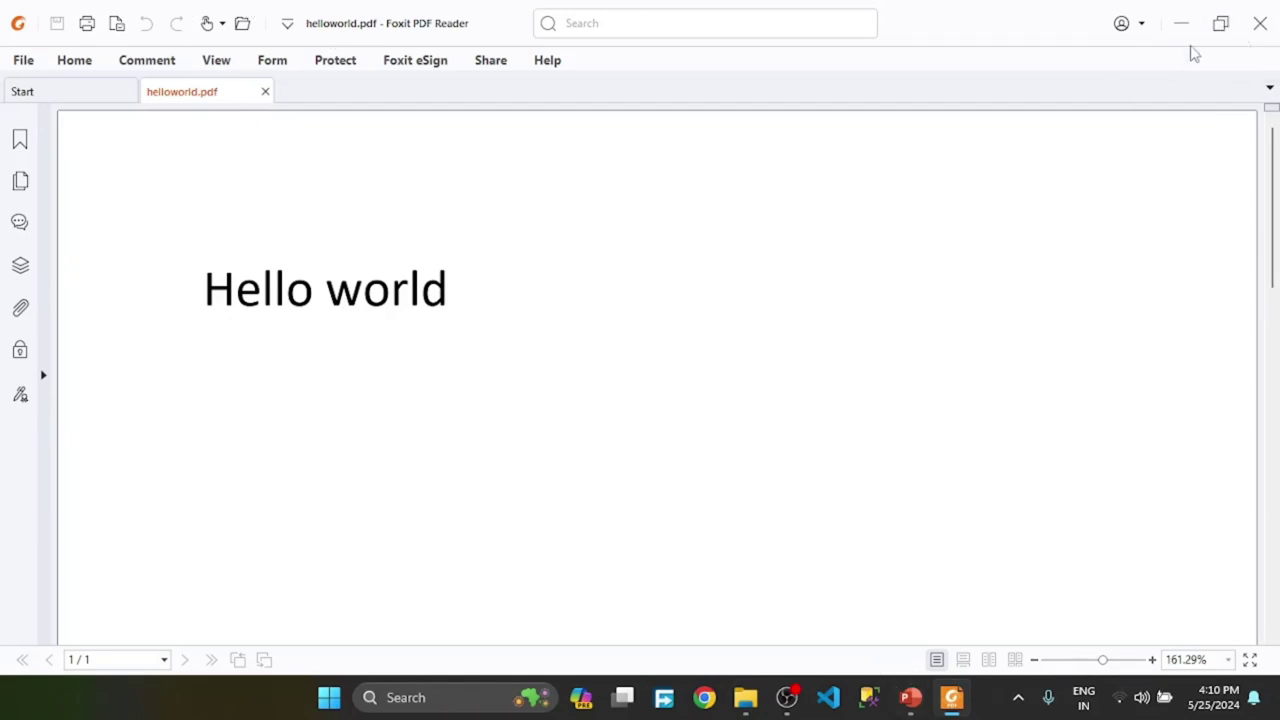
# Switch over to the Word original with Alt+Tab, then bring Foxit's PDF back
pyautogui.hotkey('alt', 'Tab')
pyautogui.press('Left')
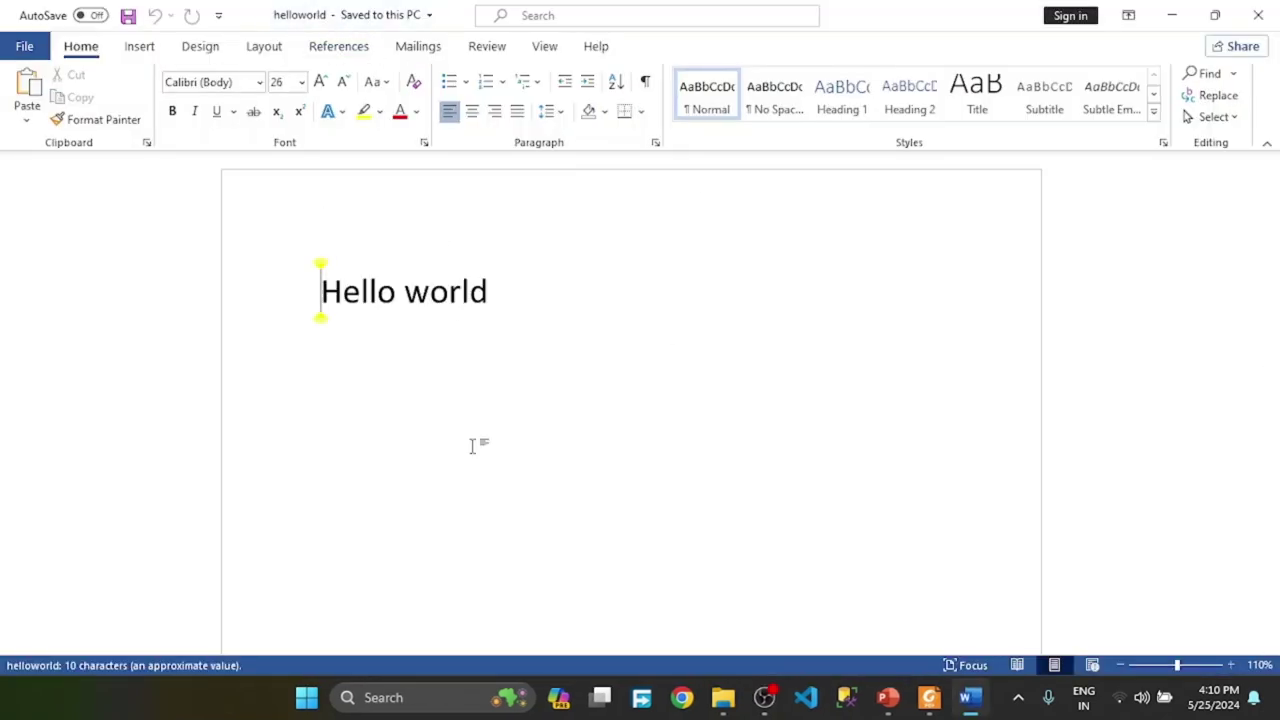
pyautogui.click(935, 698)
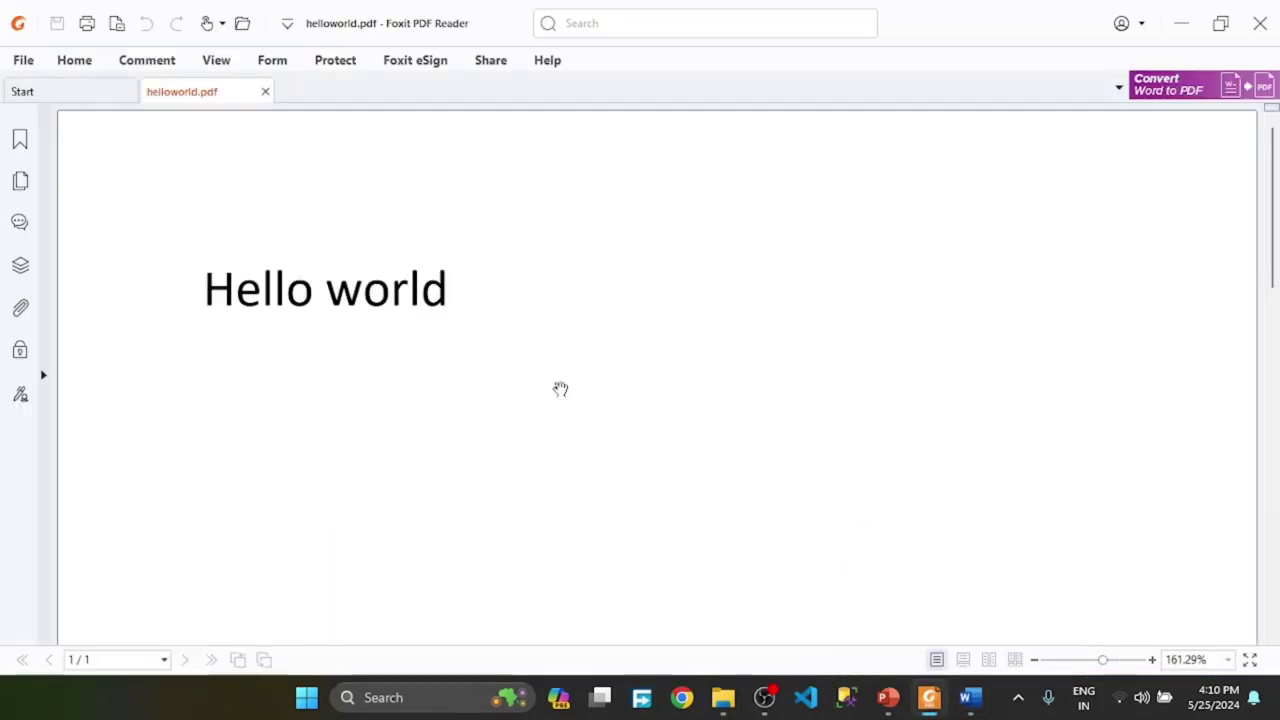